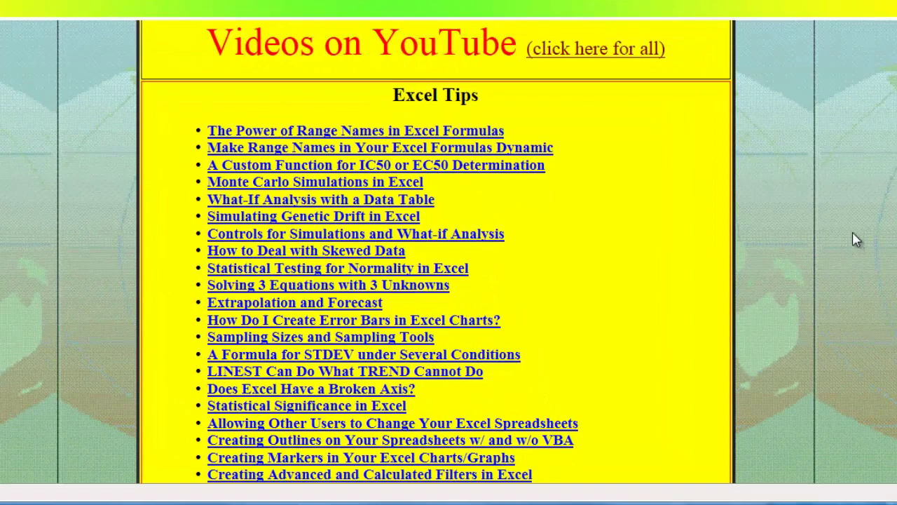
- Look through the web page's list of Excel, Access and VBScript tip videos
scroll(782, 242, "down", 6)
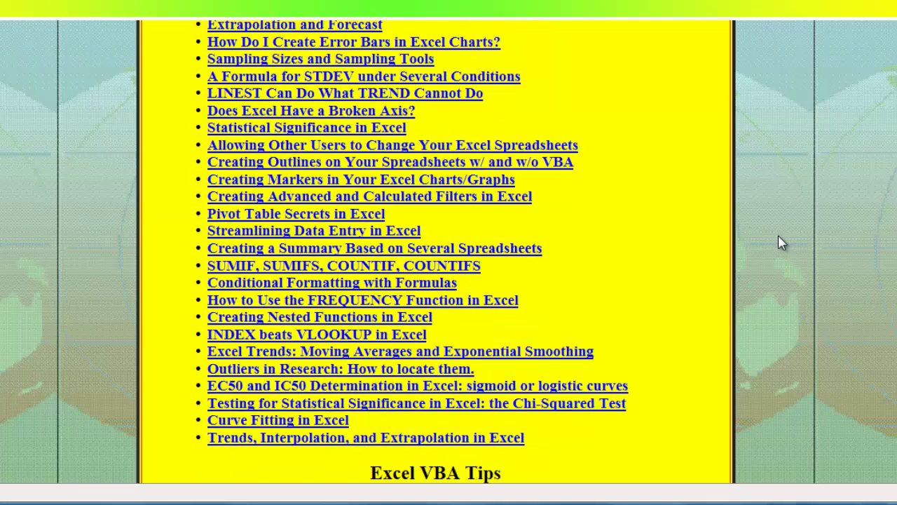
scroll(782, 242, "down", 6)
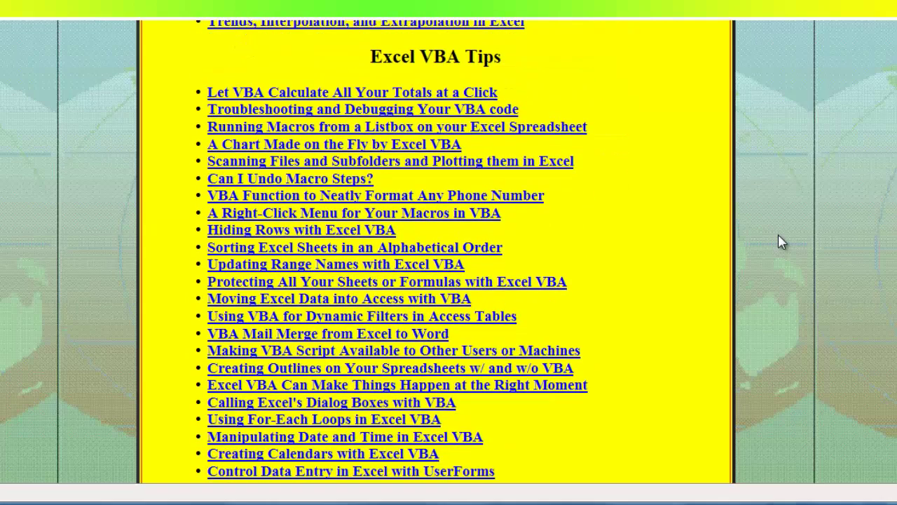
scroll(782, 242, "down", 6)
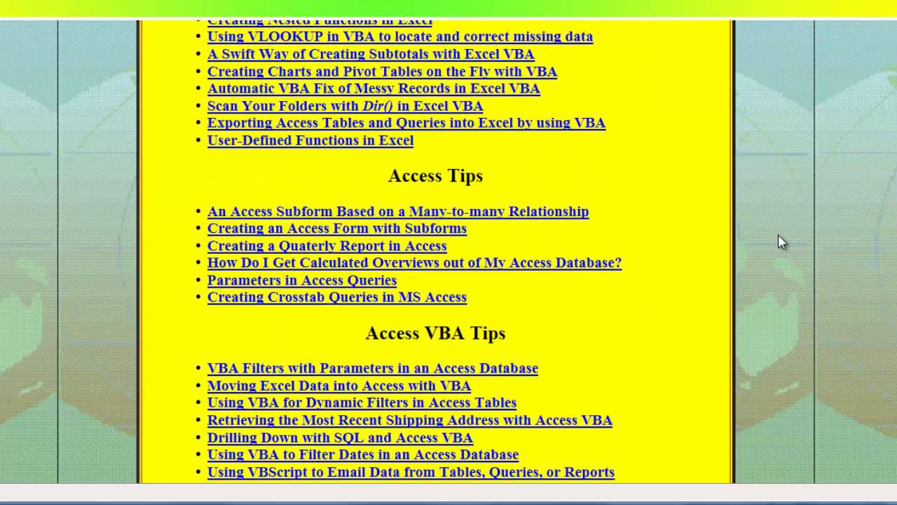
scroll(780, 233, "down", 2)
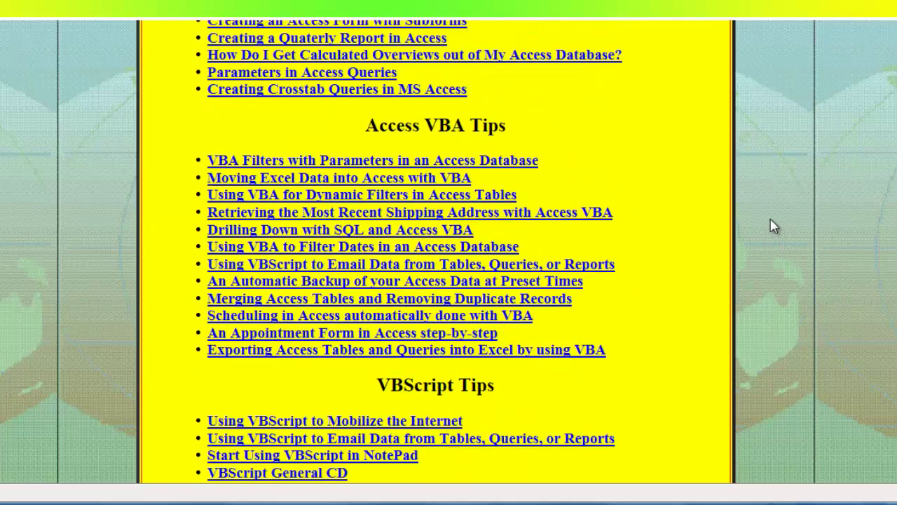
scroll(774, 225, "down", 1)
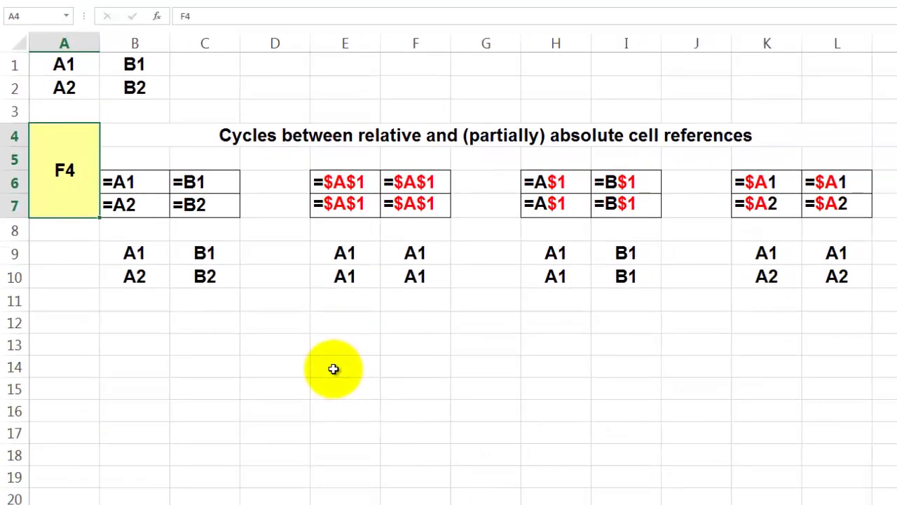
- Fill the relative reference =A1 from B9 over the range B9:C10
left_click(124, 251)
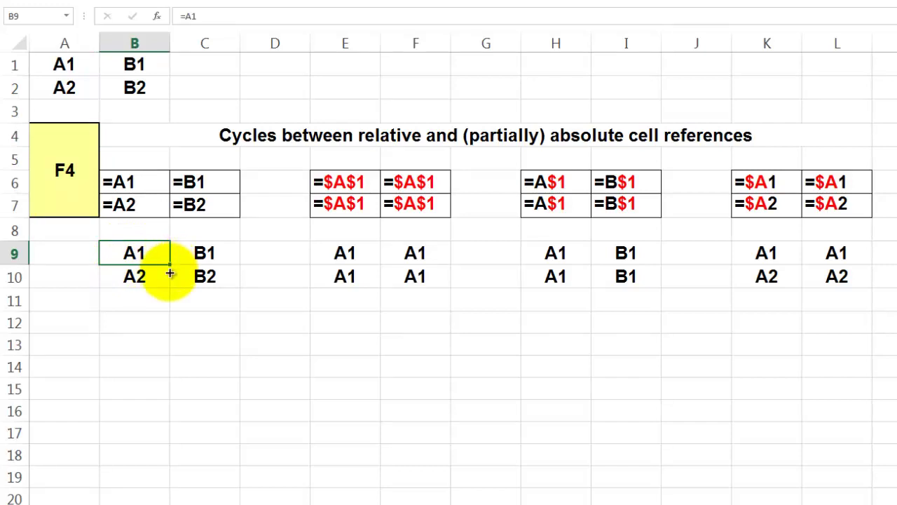
left_click_drag(172, 282, 233, 283)
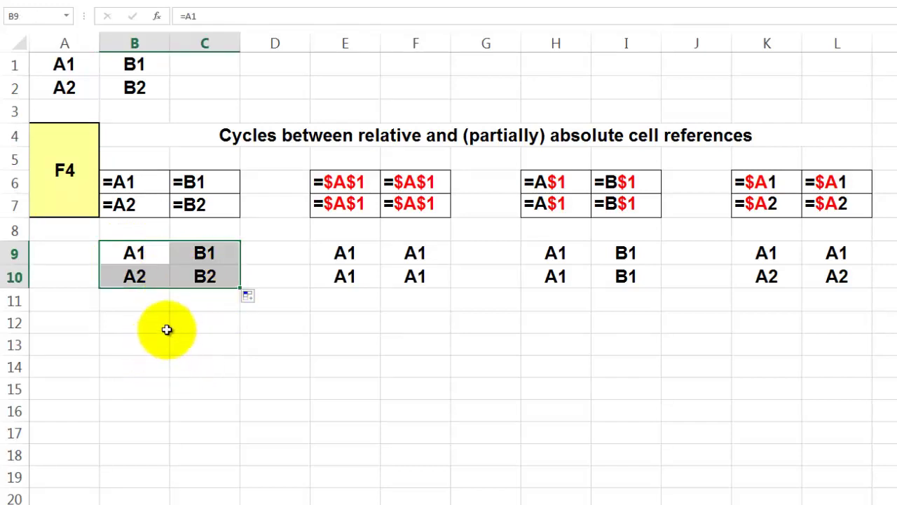
- Enter the absolute reference =$A$1 in E9 and fill it over E9:F10
left_click(339, 254)
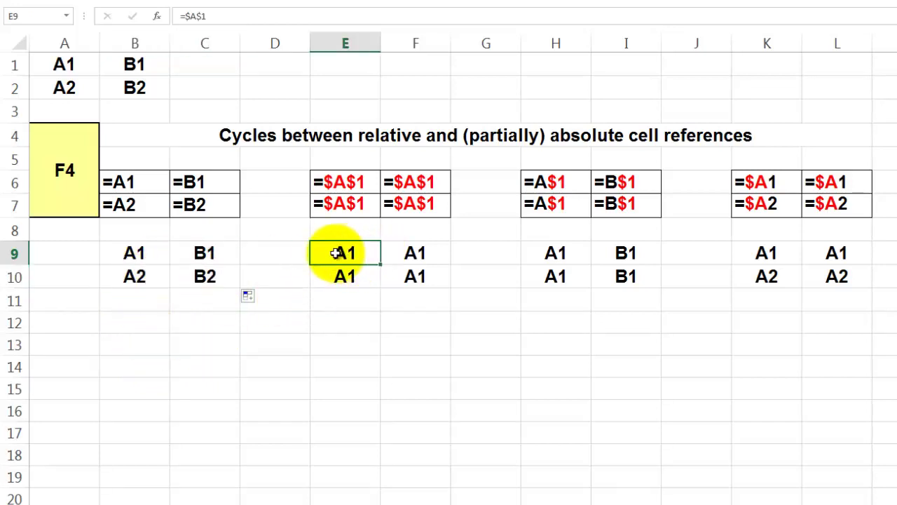
type("=")
left_click(61, 65)
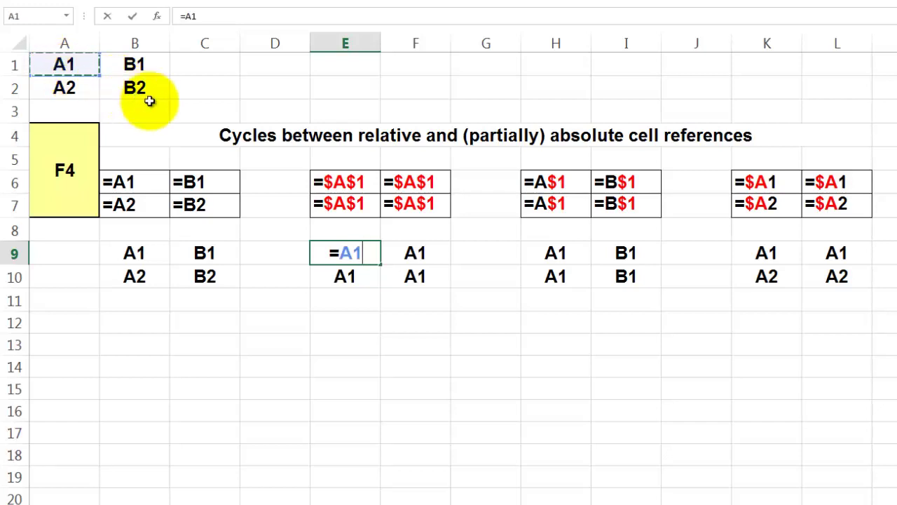
key("F4")
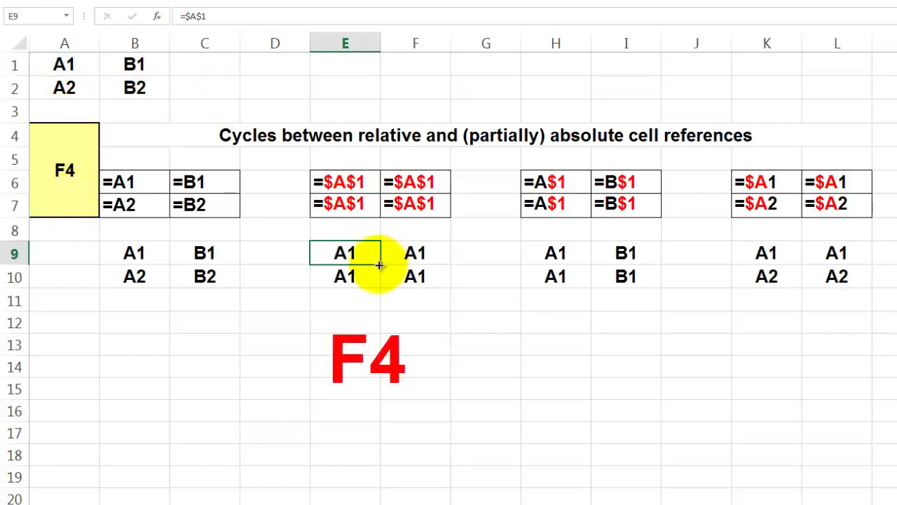
left_click_drag(379, 264, 381, 284)
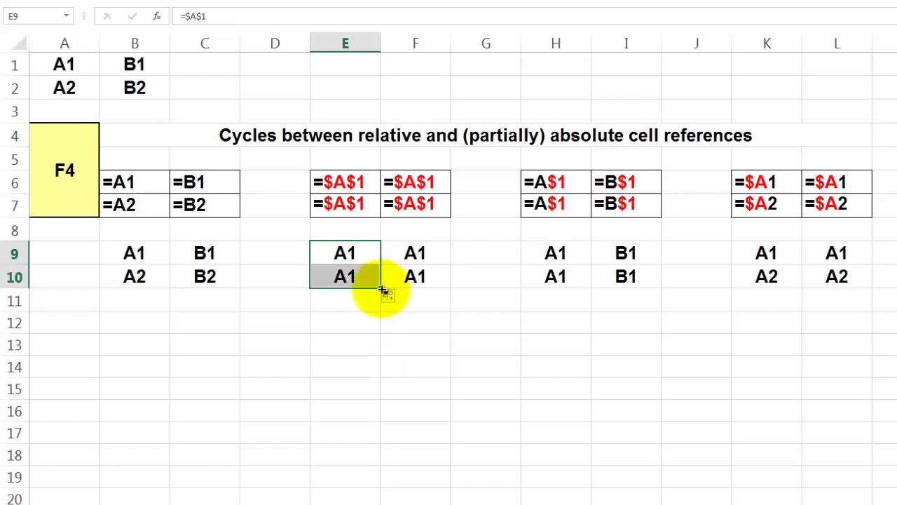
left_click_drag(440, 286, 435, 294)
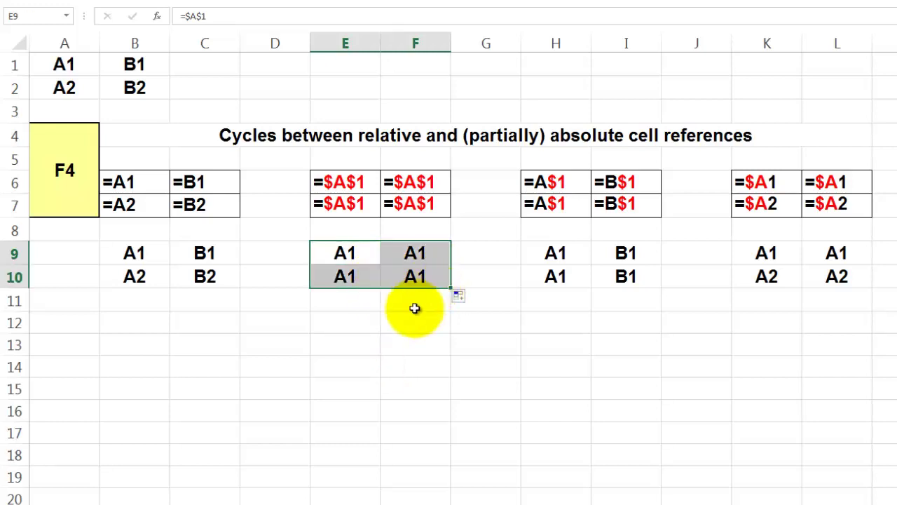
- Re-enter the reference to A1 in H9 with only its row locked, as =A$1
left_click(554, 254)
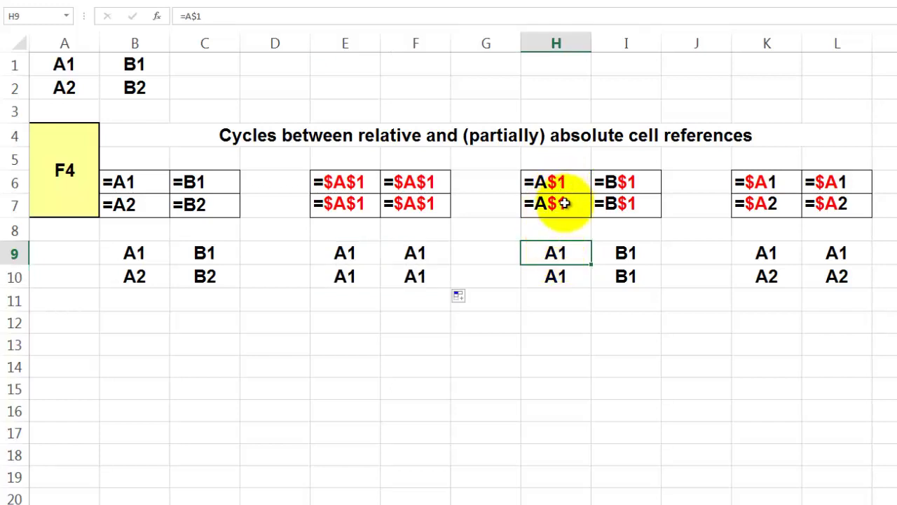
key("F2")
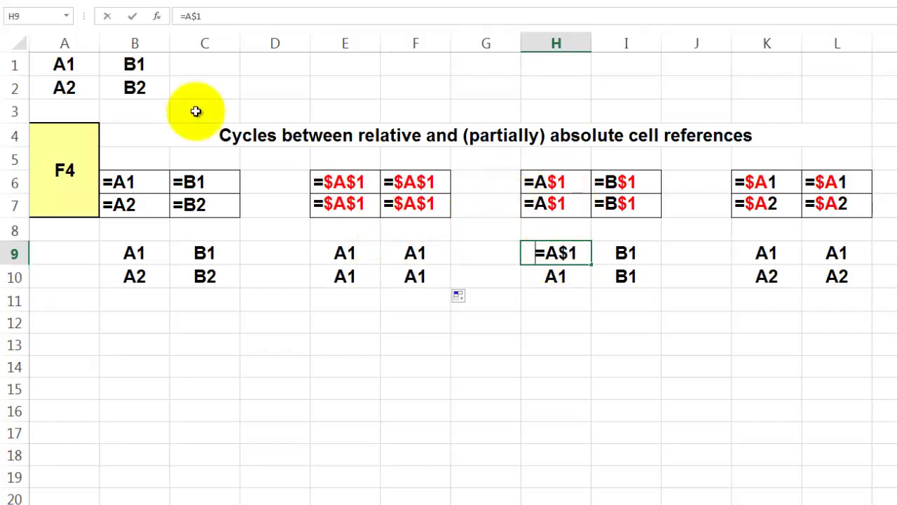
key("BackSpace")
key("BackSpace")
key("BackSpace")
left_click(56, 65)
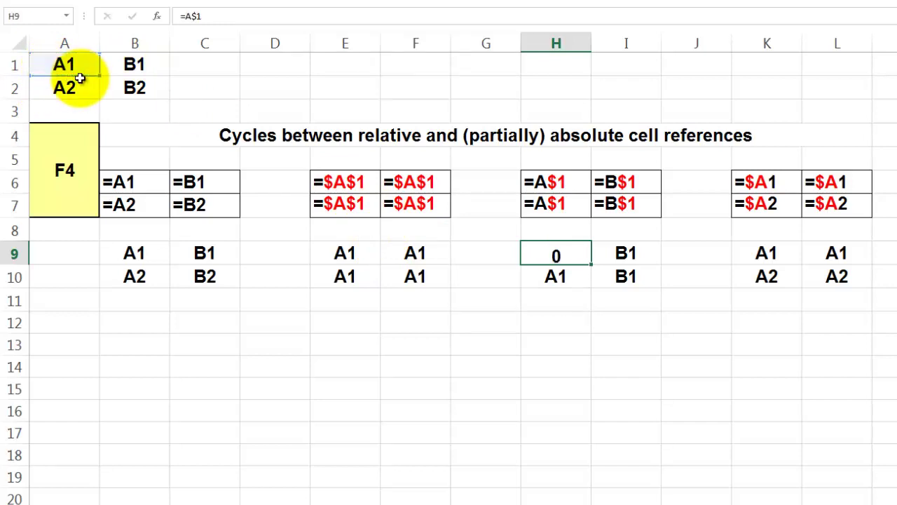
left_click(768, 253)
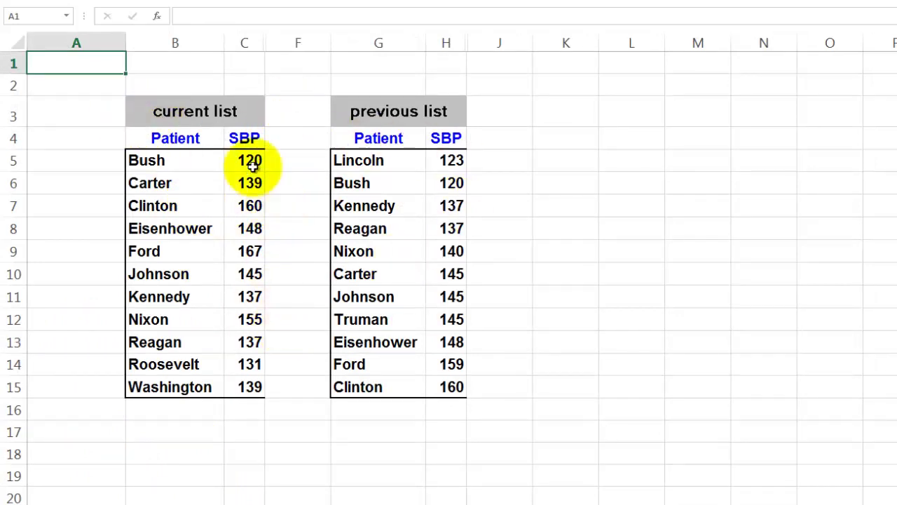
- Unhide all hidden columns in the sheet that compares the current and previous lists
left_click(15, 45)
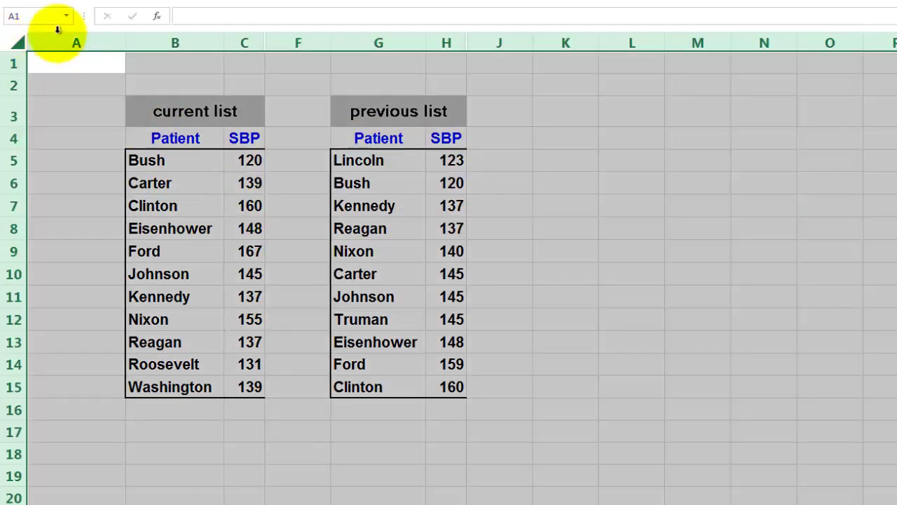
right_click(205, 43)
left_click(240, 243)
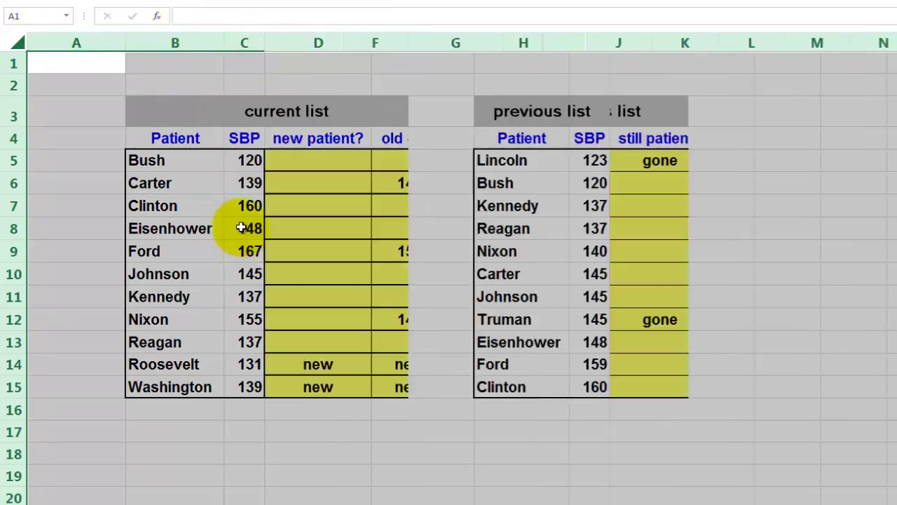
- Inspect the new patient? formulas in D5 and D14, and open the function arguments of the OR part in D5
left_click(310, 158)
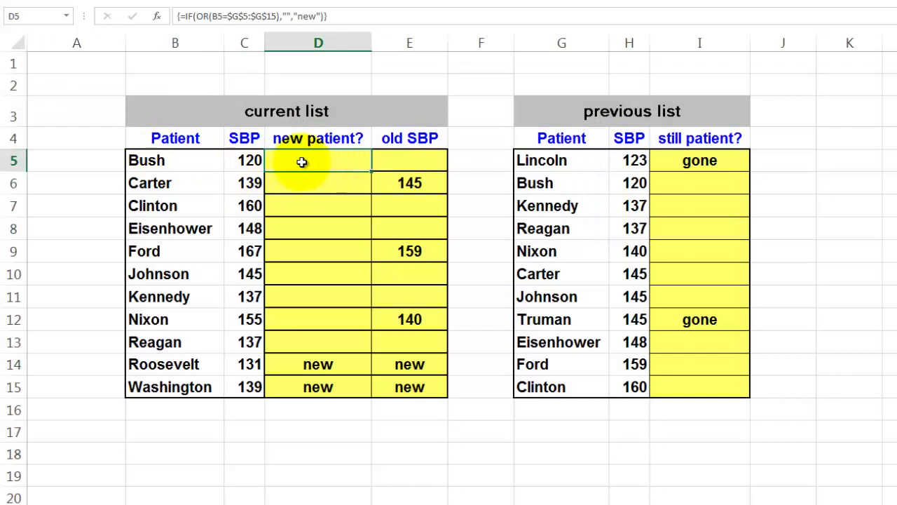
left_click(326, 360)
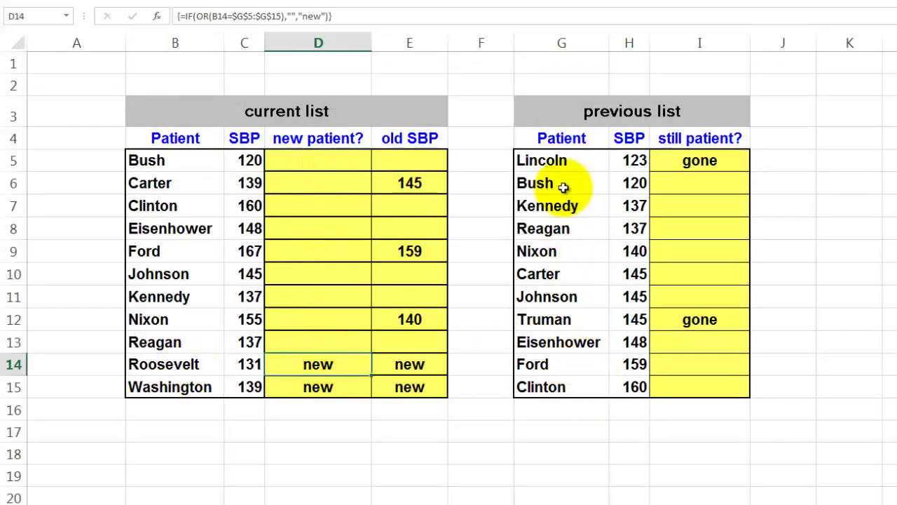
left_click(295, 164)
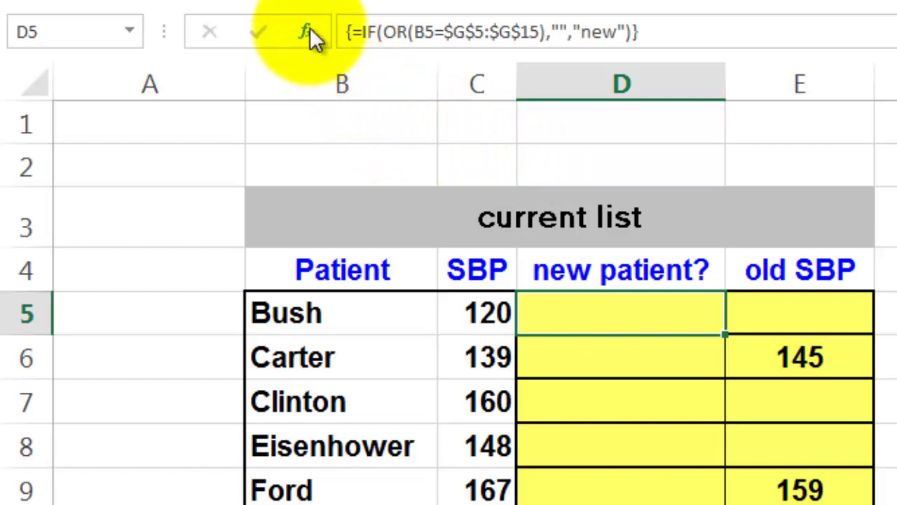
key("F2")
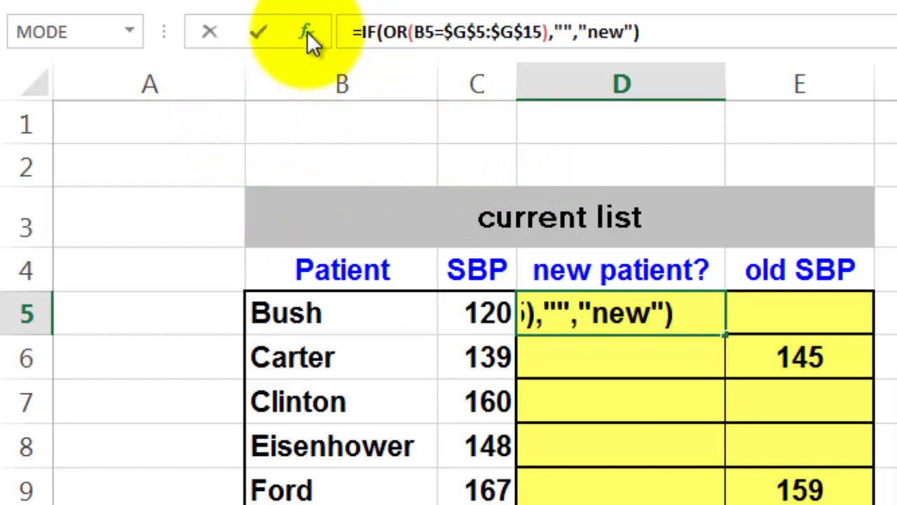
left_click(400, 34)
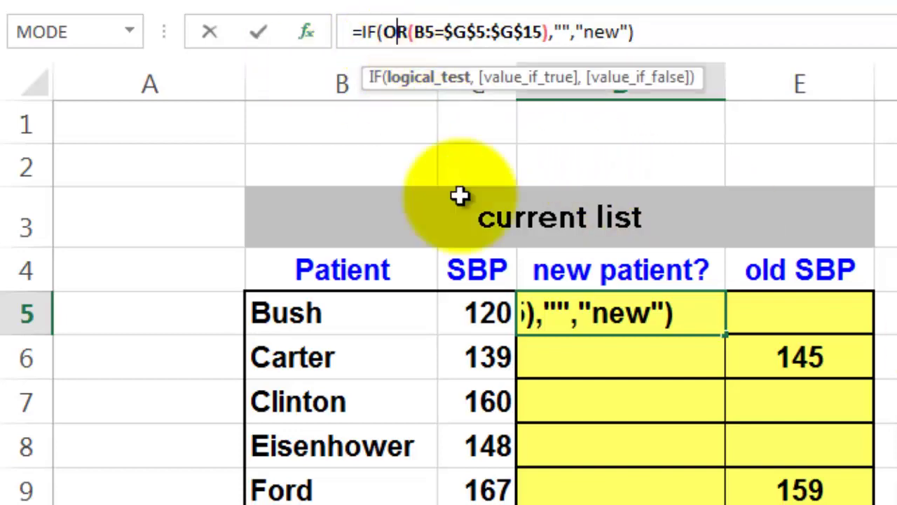
key("ctrl+a")
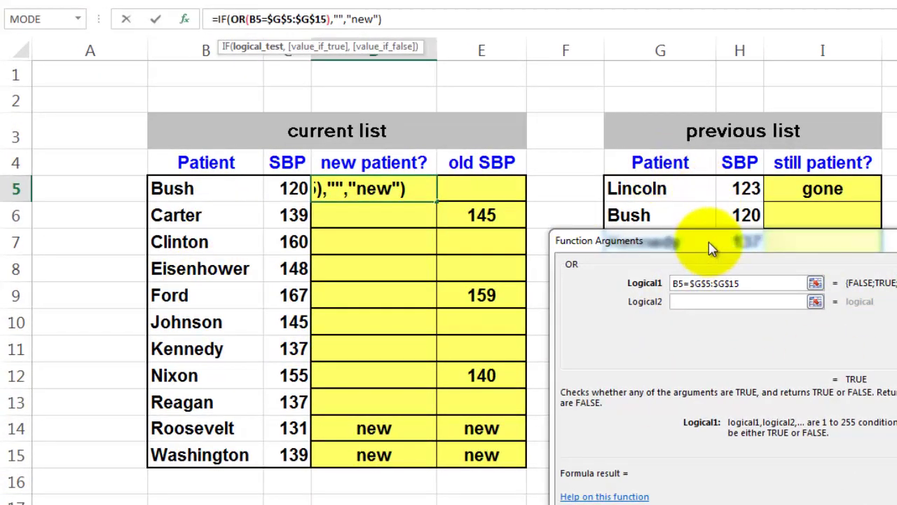
left_click_drag(737, 241, 896, 196)
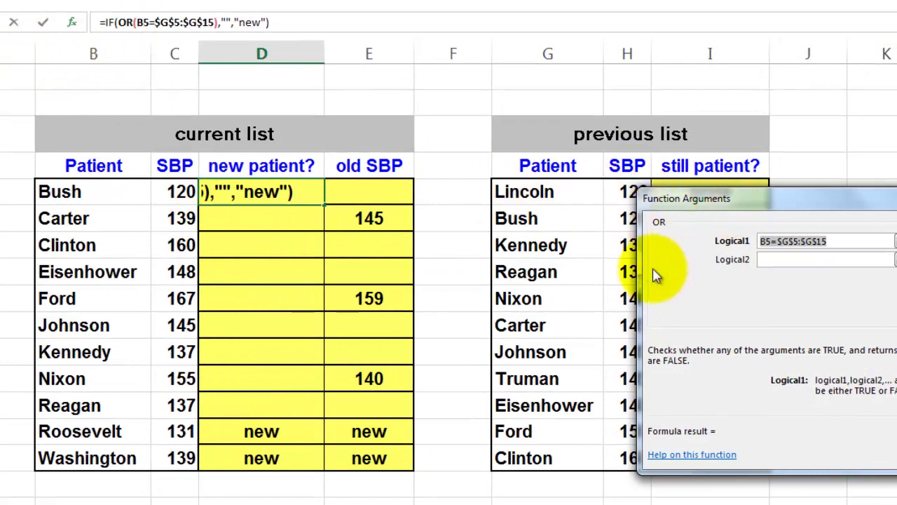
- Review the IF function's logical test, true and false arguments in D5, and confirm the formula as an array formula
left_click(111, 22)
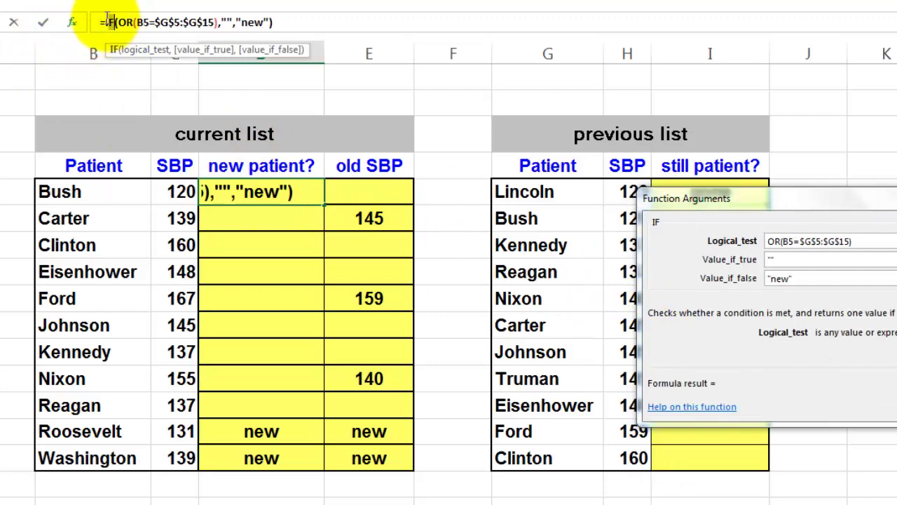
left_click(114, 23)
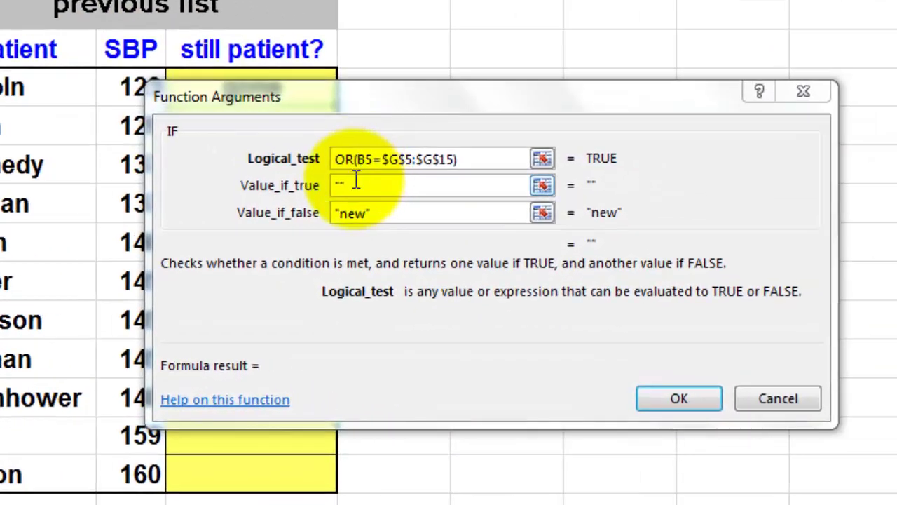
left_click(768, 261)
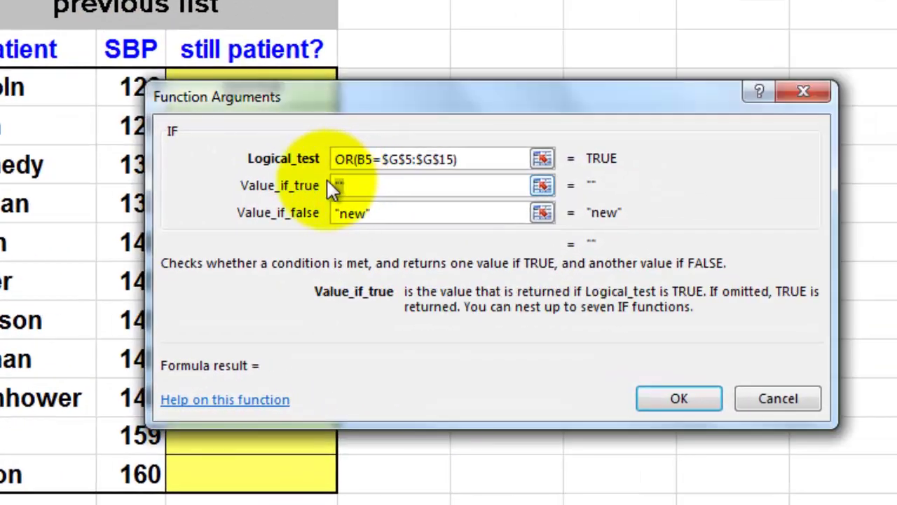
left_click_drag(390, 215, 339, 210)
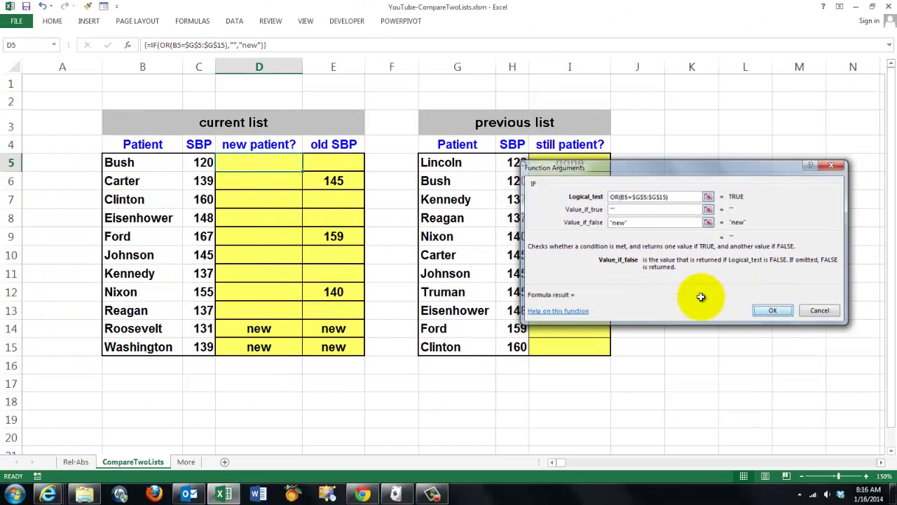
key("ctrl+shift+Return")
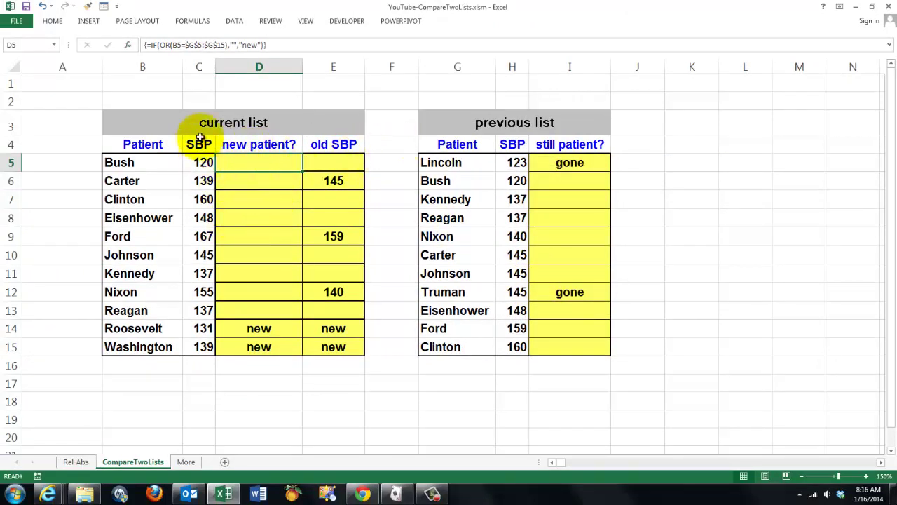
- Re-enter D5's formula as a regular non-array formula and fill it down the new patient? column to D15
left_click(276, 44)
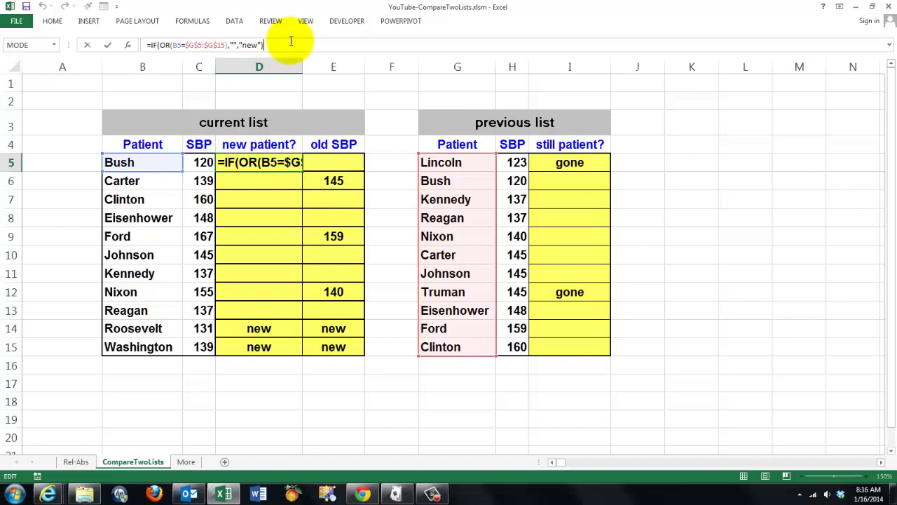
key("ctrl+Return")
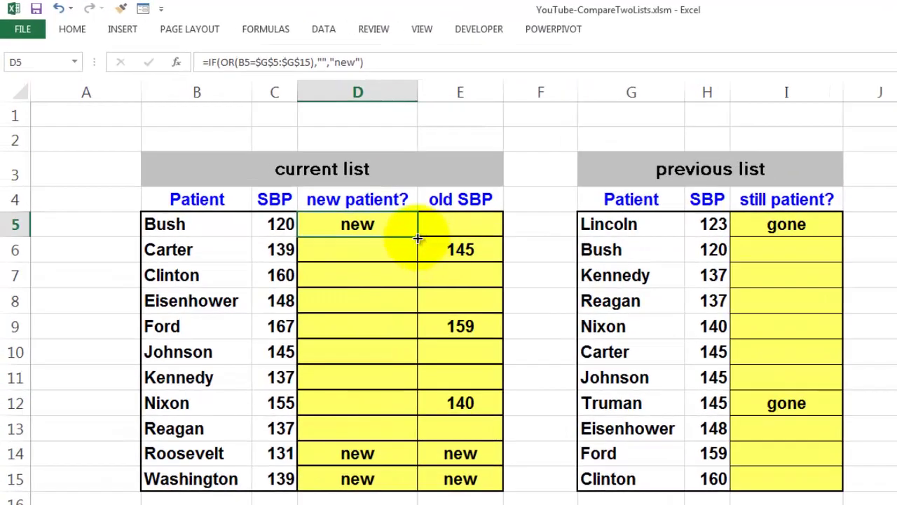
double_click(417, 237)
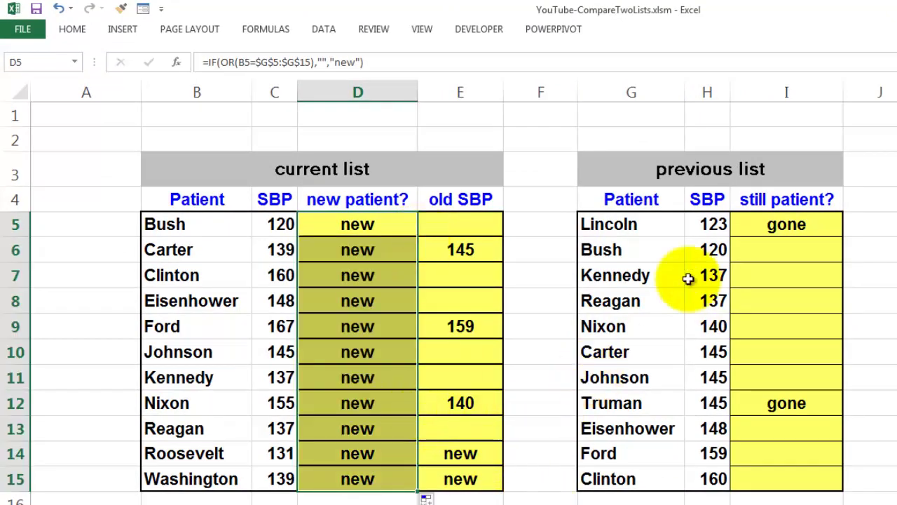
- Re-enter D5's IF and OR formula as an array formula and fill it down the new patient? column
left_click(323, 224)
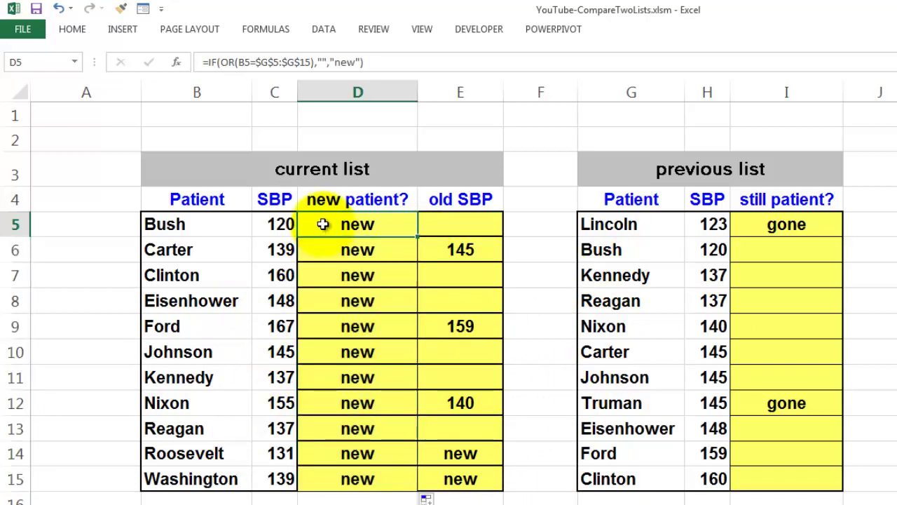
left_click(372, 59)
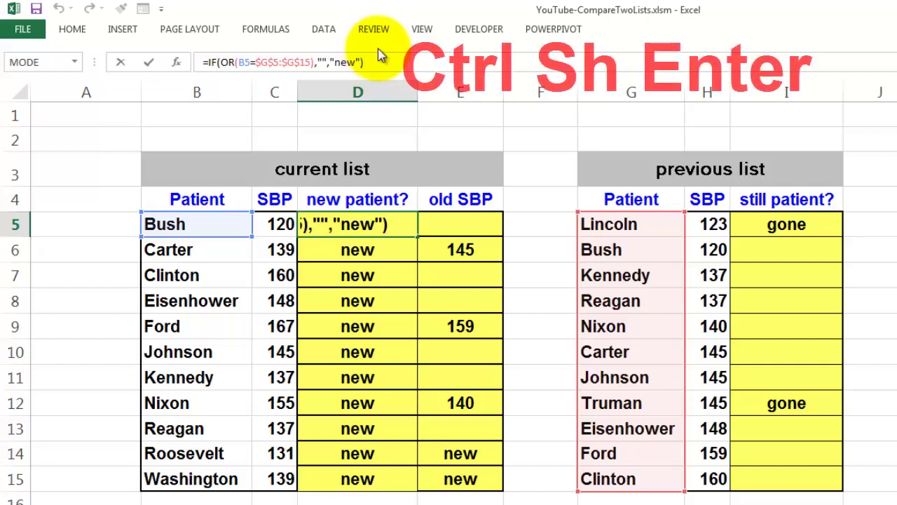
key("ctrl+shift+Return")
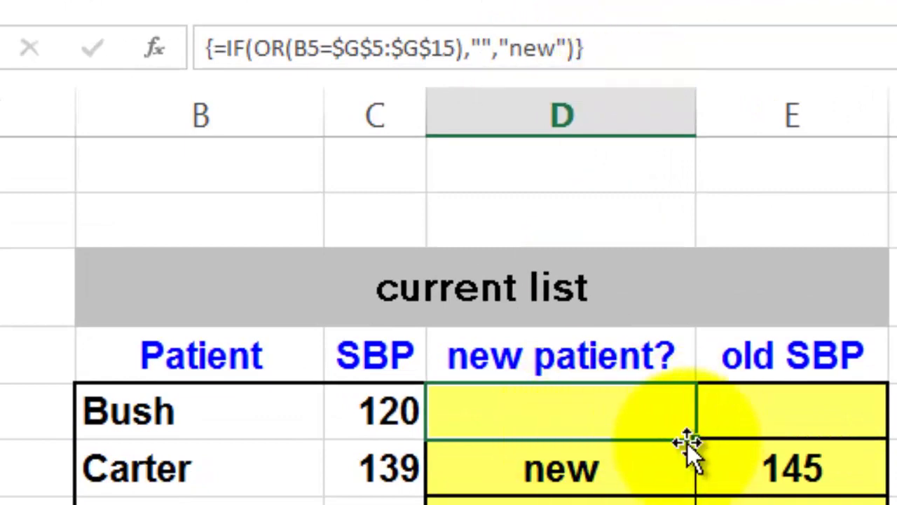
left_click_drag(698, 441, 697, 504)
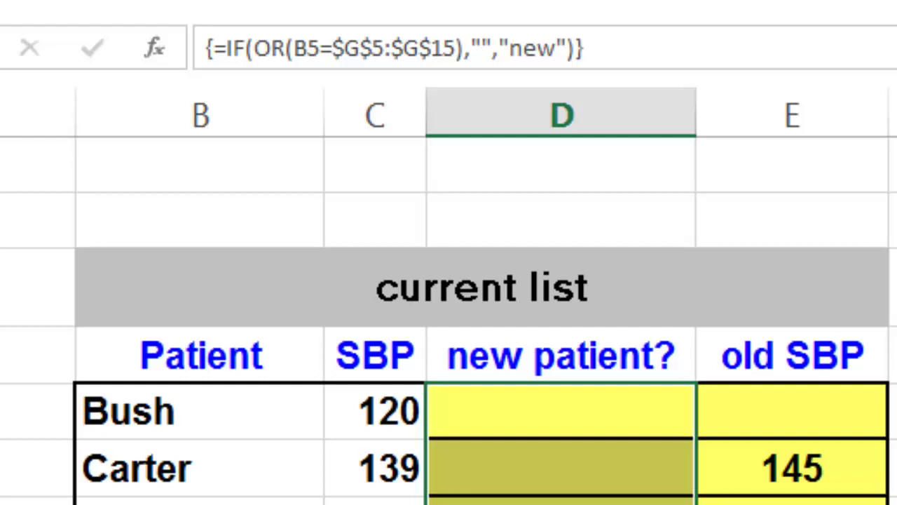
- Replace the first patient in the current list, cell B5, with Obama
left_click(124, 415)
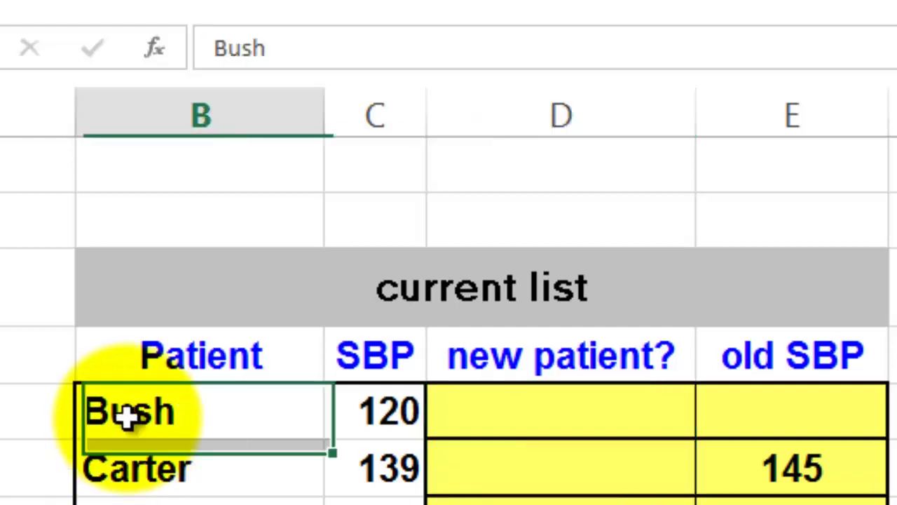
left_click(288, 54)
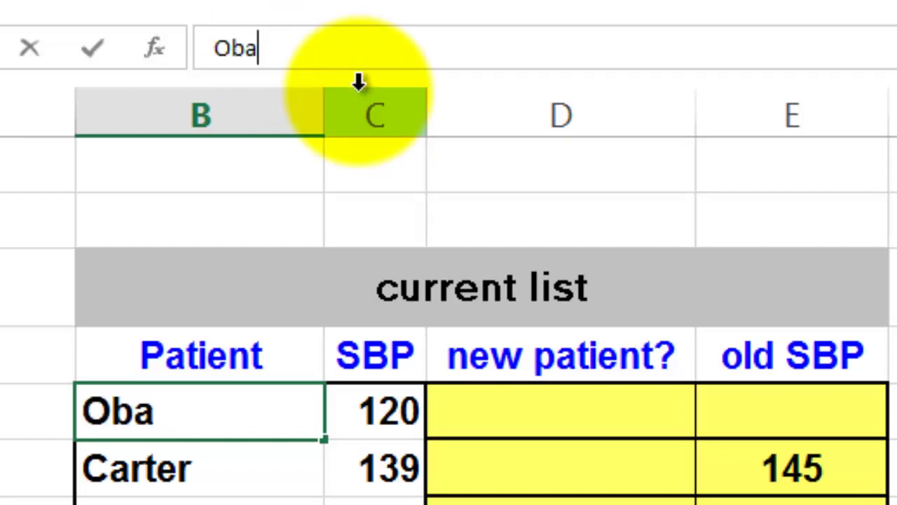
type("Obama")
key("Return")
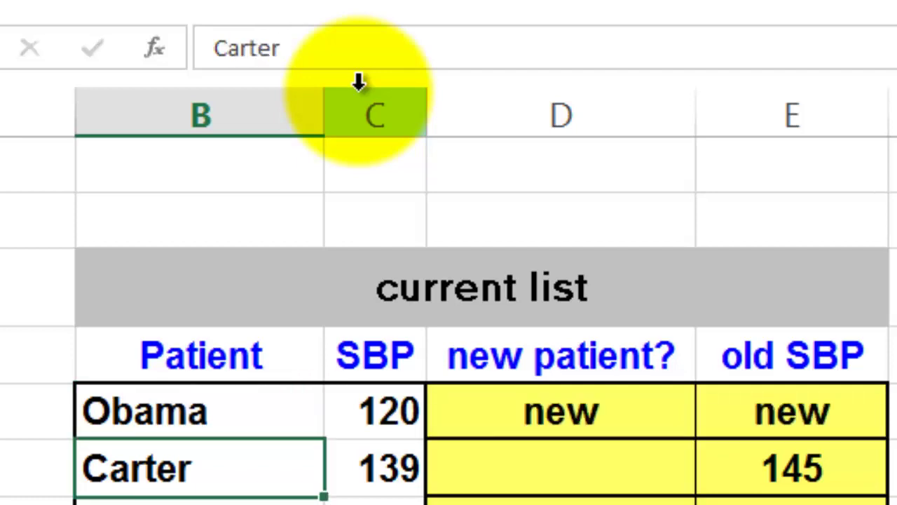
- Evaluate the B5=$G$5:$G$15 part of D5's formula in place, and leave the formula without keeping the evaluated values
left_click(484, 419)
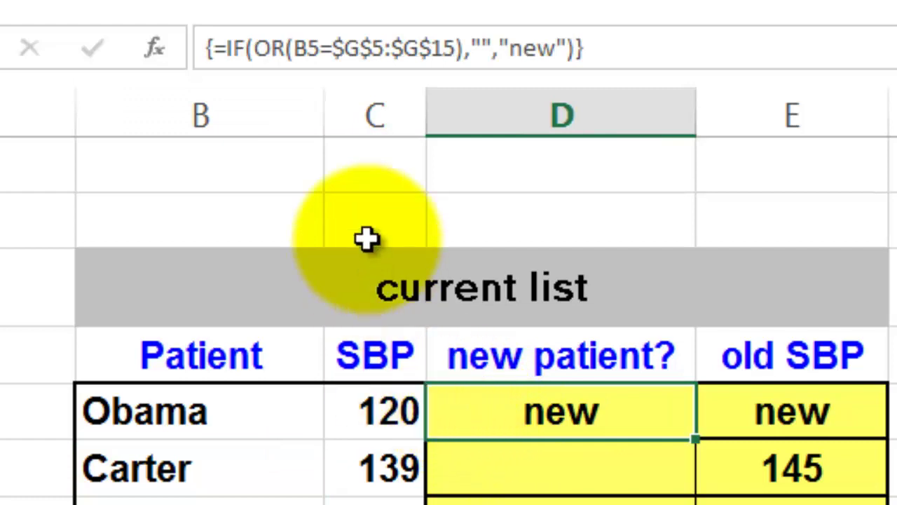
left_click(456, 50)
left_click_drag(455, 50, 300, 53)
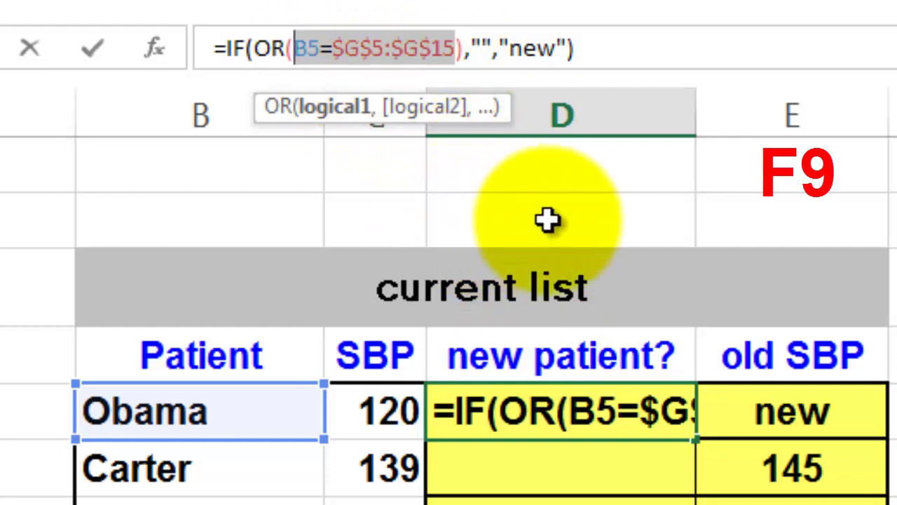
key("F9")
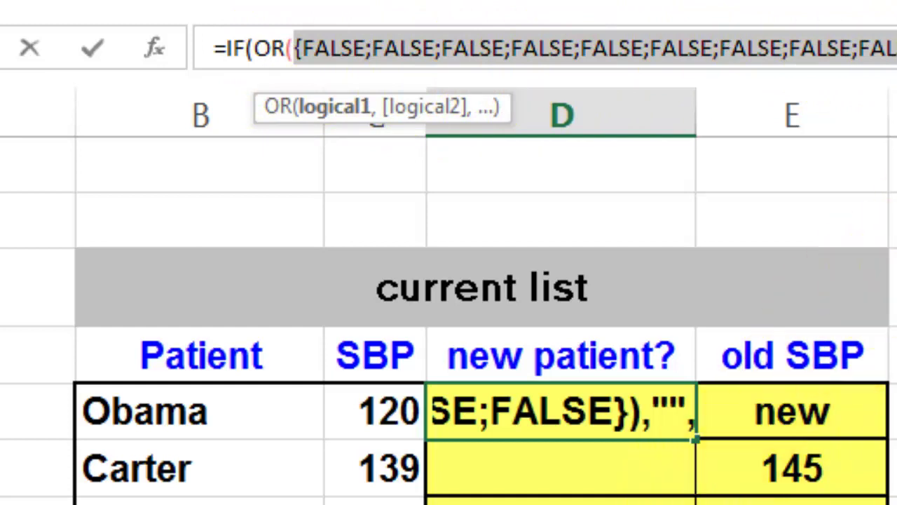
key("Escape")
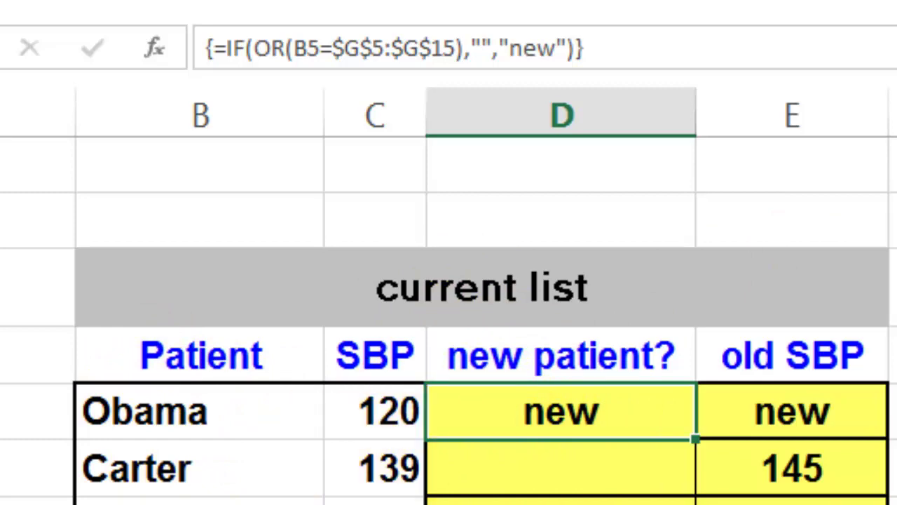
- Inspect the still patient? formula in I5 and the old SBP formulas in E5 and E6
key("Right")
key("Right")
key("Right")
key("Right")
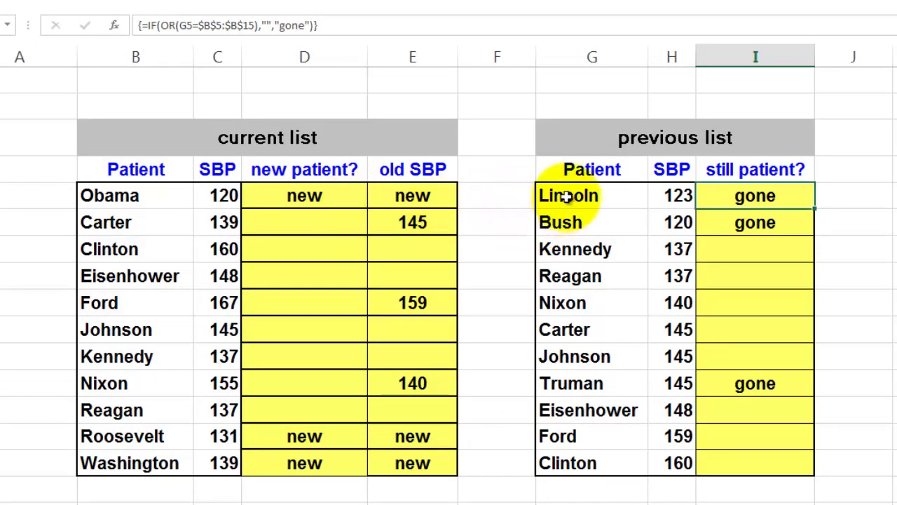
left_click(566, 196)
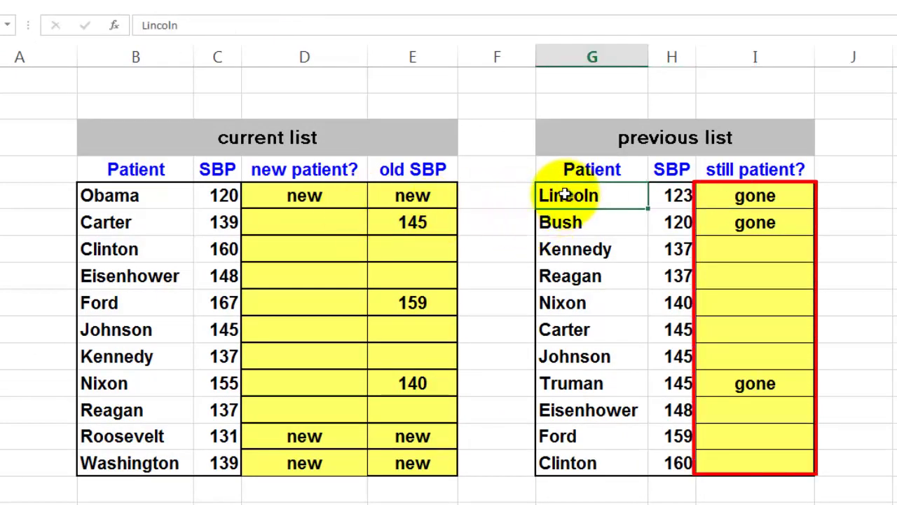
left_click(737, 205)
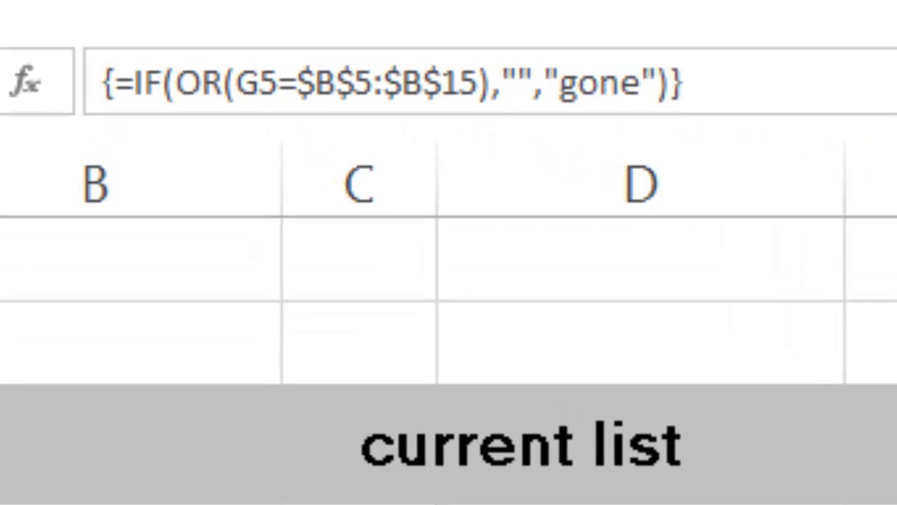
left_click(870, 337)
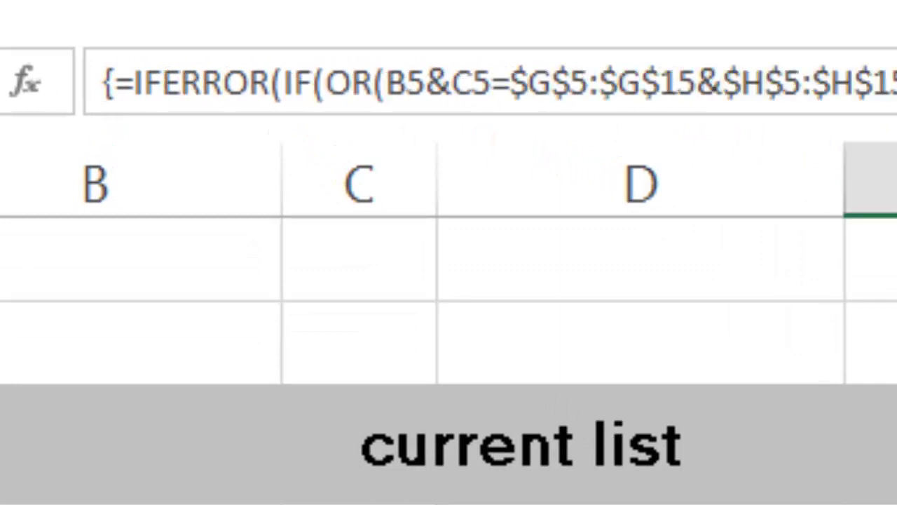
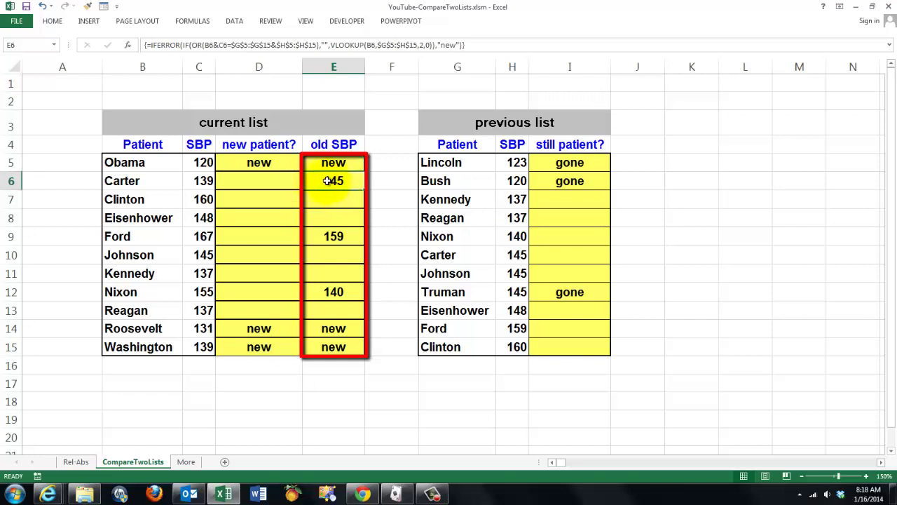
left_click(203, 179)
left_click(344, 180)
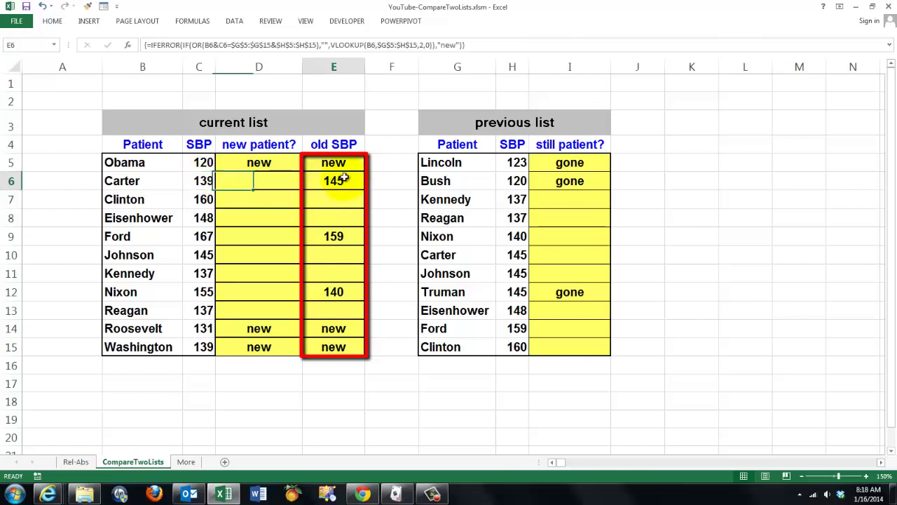
- Change the first patient in the current list, cell B5, back to Bush
left_click(138, 167)
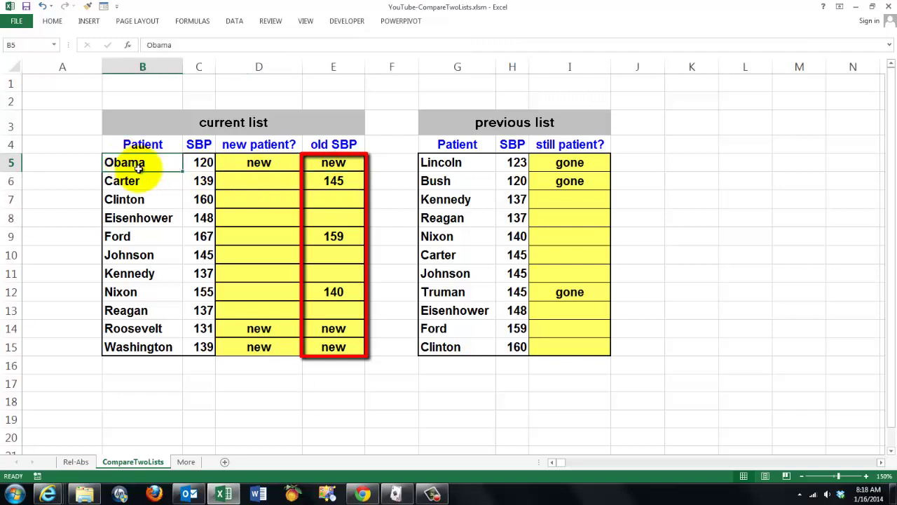
key("Return")
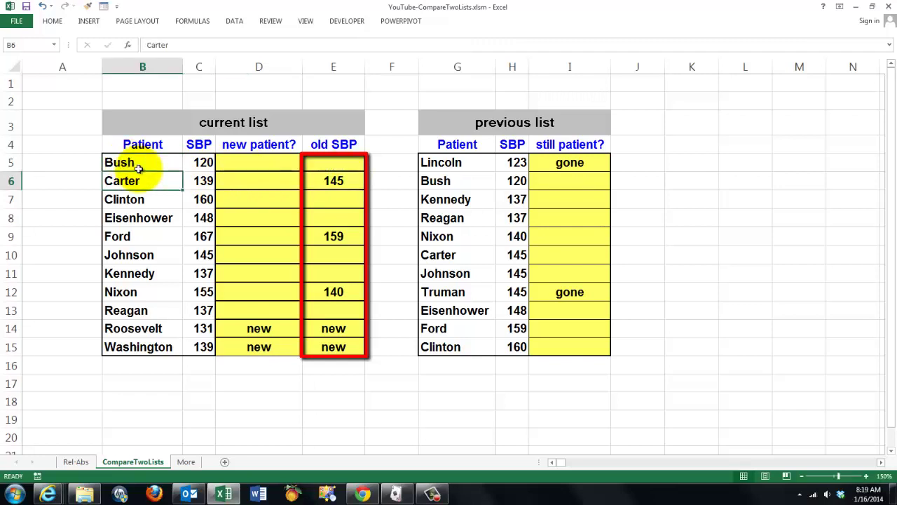
- Open the function arguments of the OR part in E5 and examine how B5&C5 is compared with $G$5:$G$15&$H$5:$H$15
left_click(339, 162)
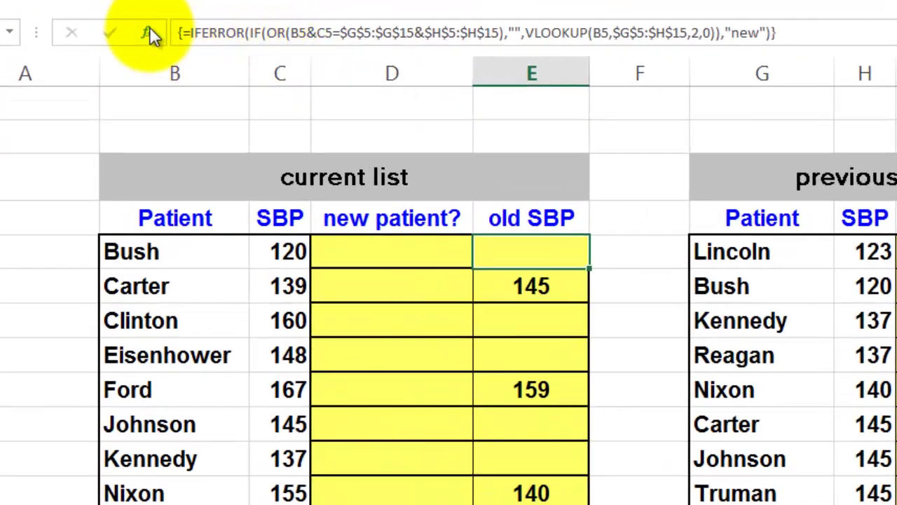
key("F2")
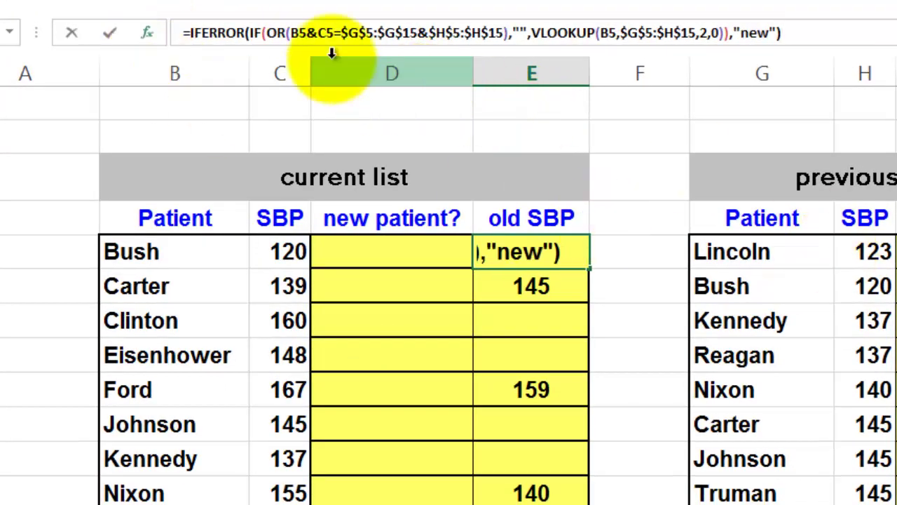
left_click(279, 32)
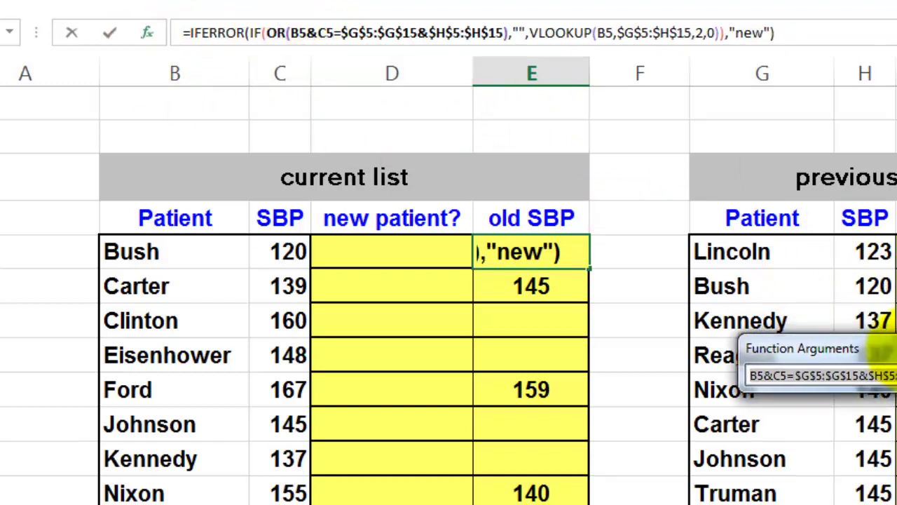
left_click_drag(816, 356, 804, 356)
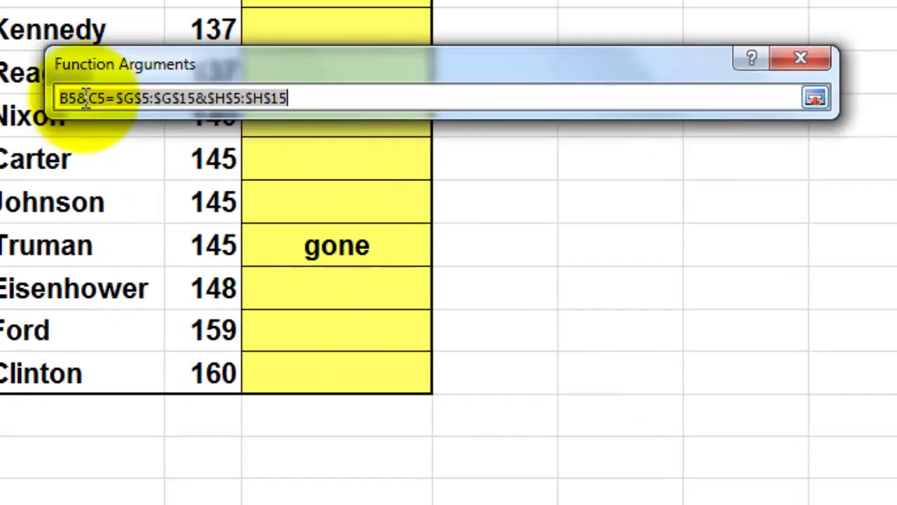
left_click(486, 237)
left_click(80, 98)
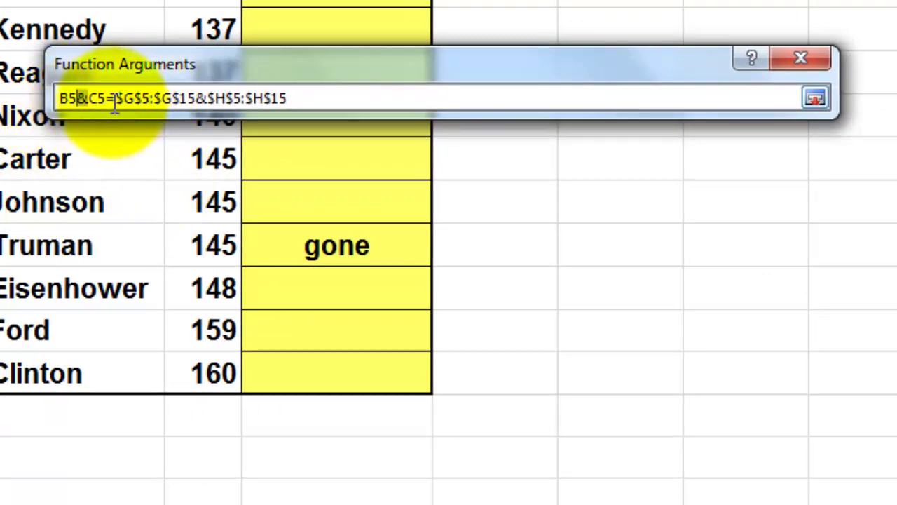
left_click_drag(117, 99, 293, 100)
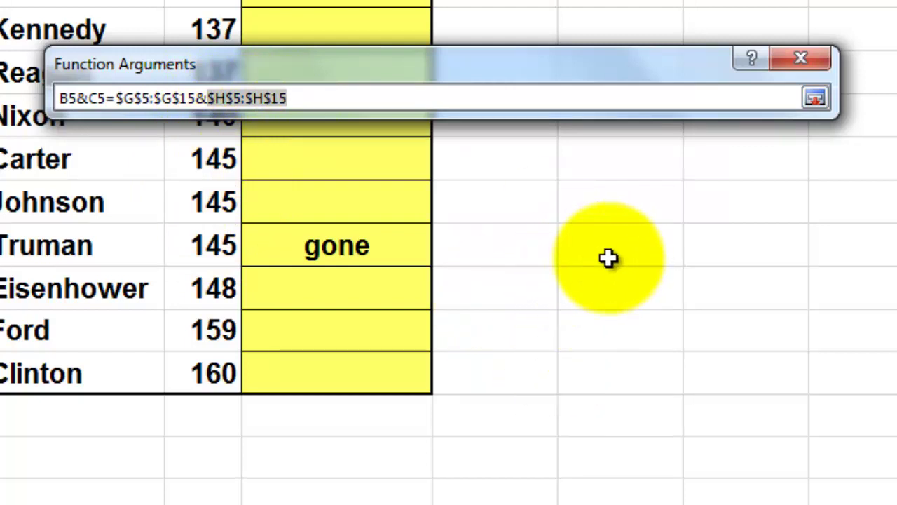
- Review the IF function's true and false values and the nested VLOOKUP's arguments in E5, and close the function arguments
key("Return")
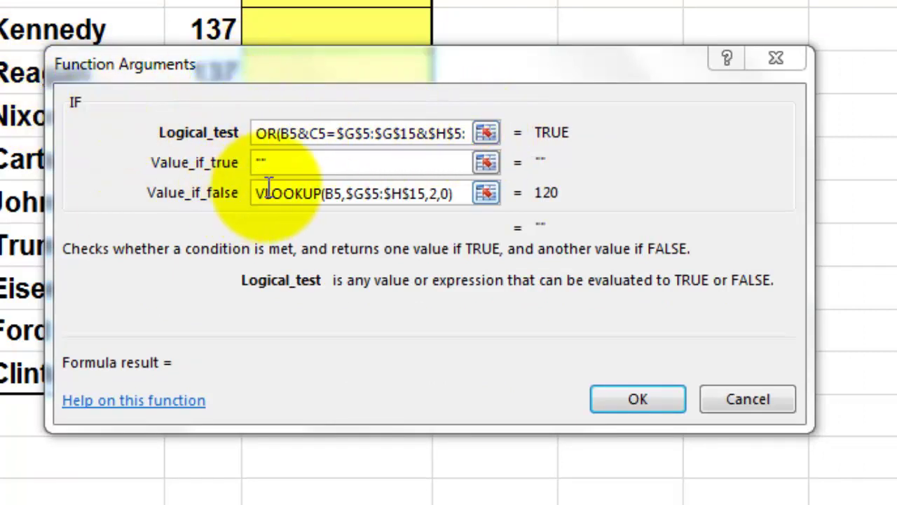
double_click(285, 160)
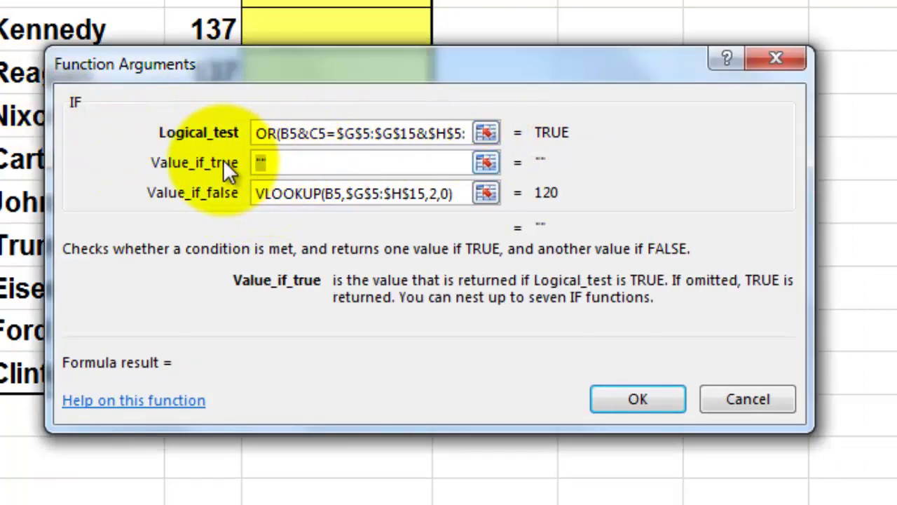
left_click(279, 195)
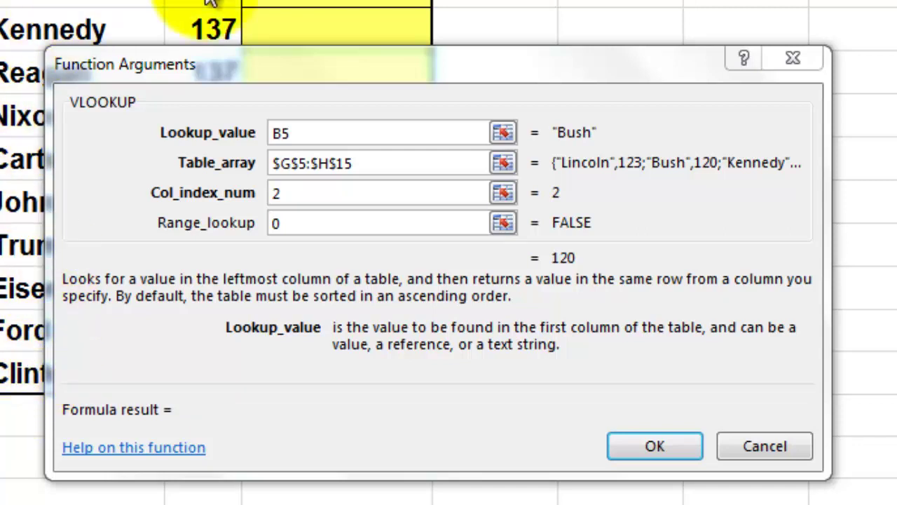
left_click(338, 223)
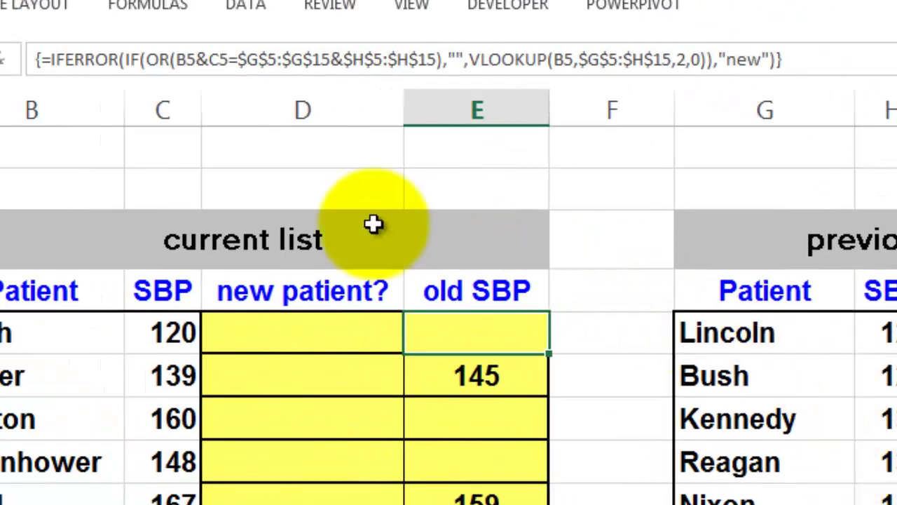
- Evaluate B5&C5 and the whole OR comparison in E5's formula in place, discarding the evaluated values each time
left_click(178, 59)
left_click_drag(181, 60, 228, 61)
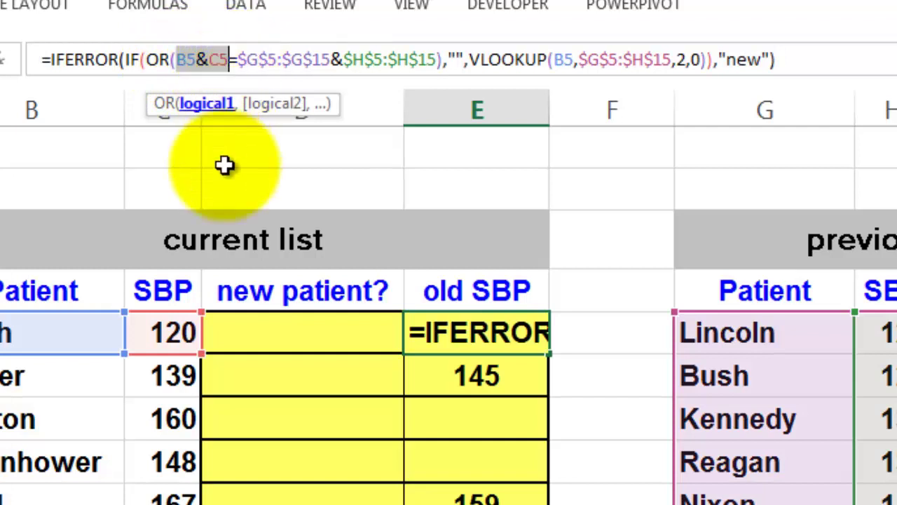
key("F9")
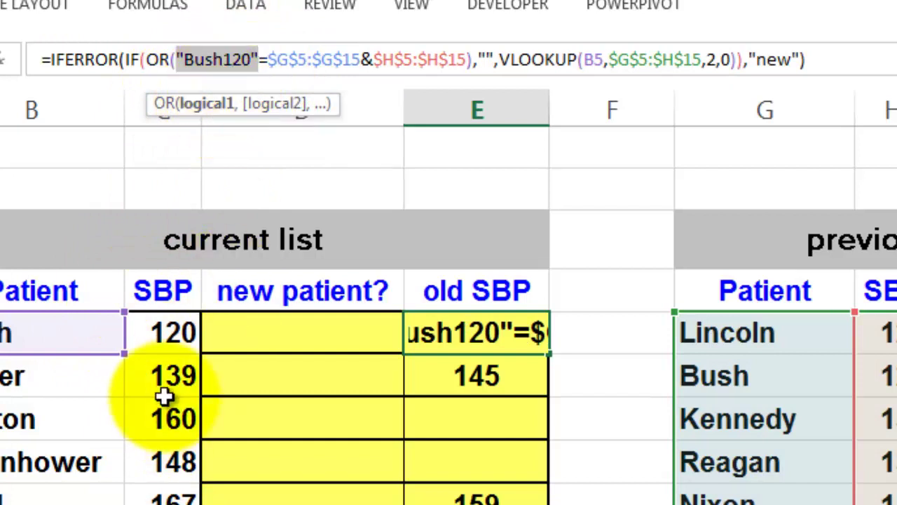
key("Escape")
left_click_drag(178, 60, 435, 67)
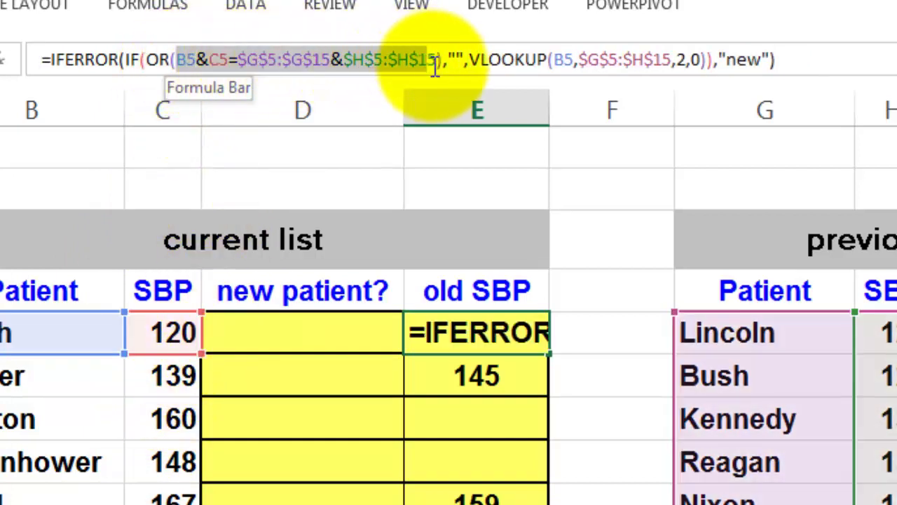
key("F9")
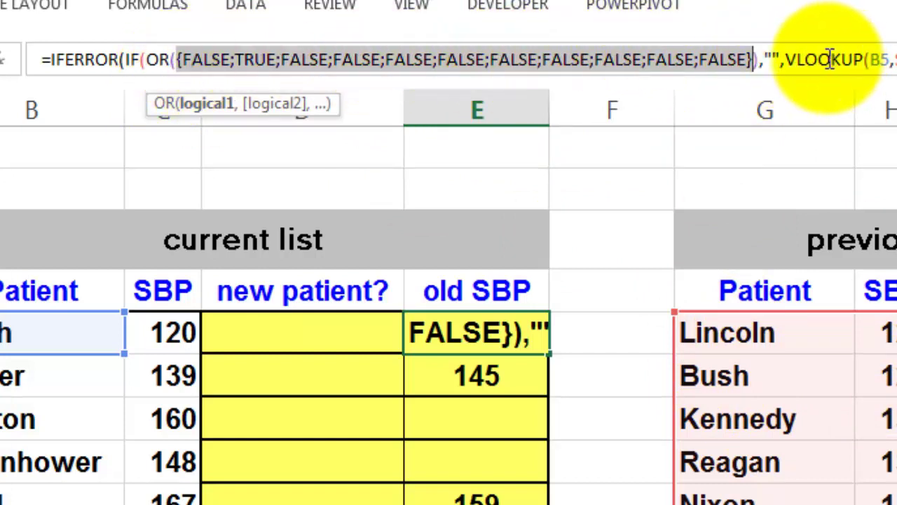
key("Escape")
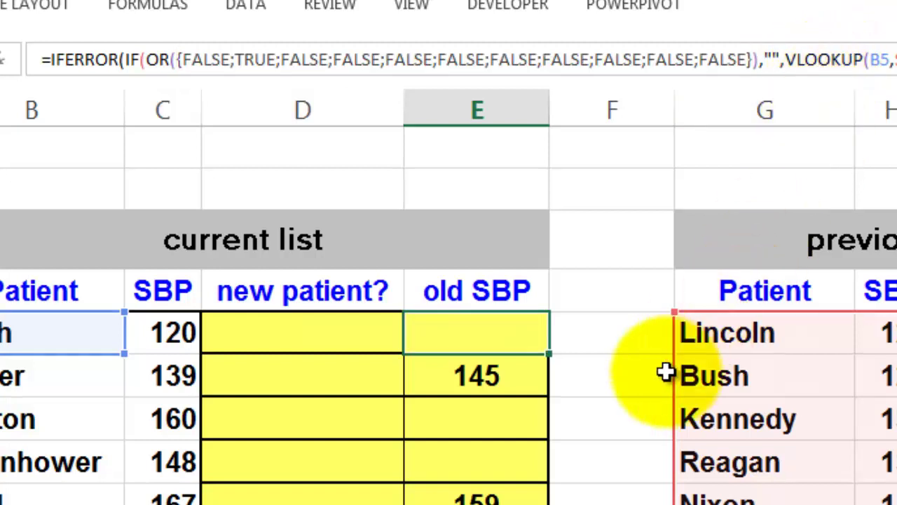
- Evaluate the OR comparison B6&C6=$G$5:$G$15&$H$5:$H$15 in E6's formula, and discard the evaluated values
left_click(441, 379)
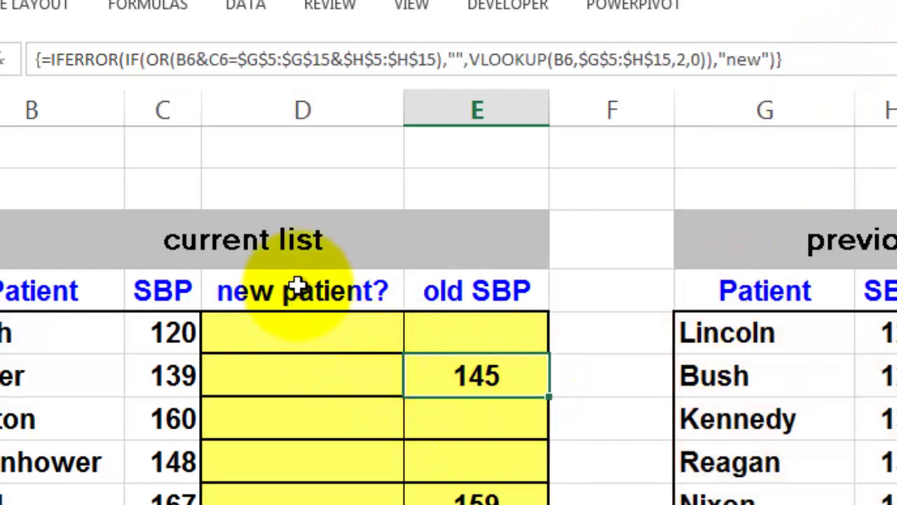
left_click_drag(176, 60, 443, 74)
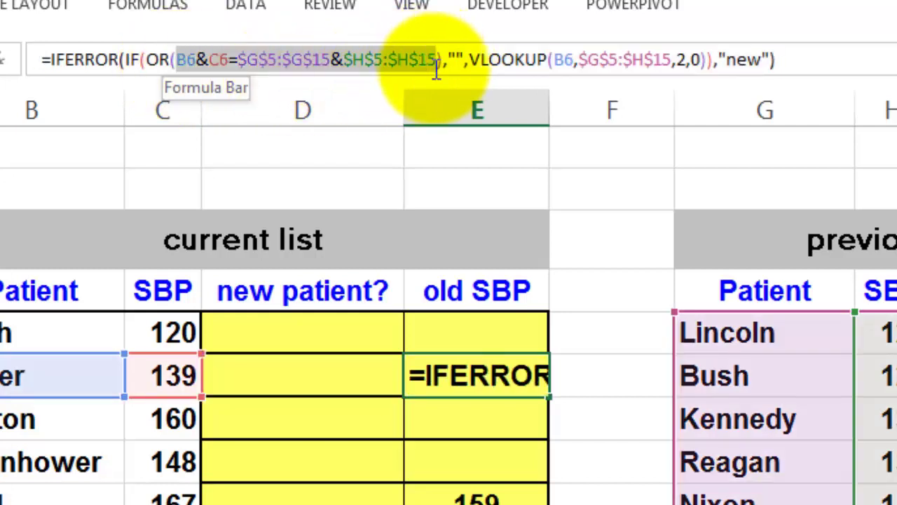
key("F9")
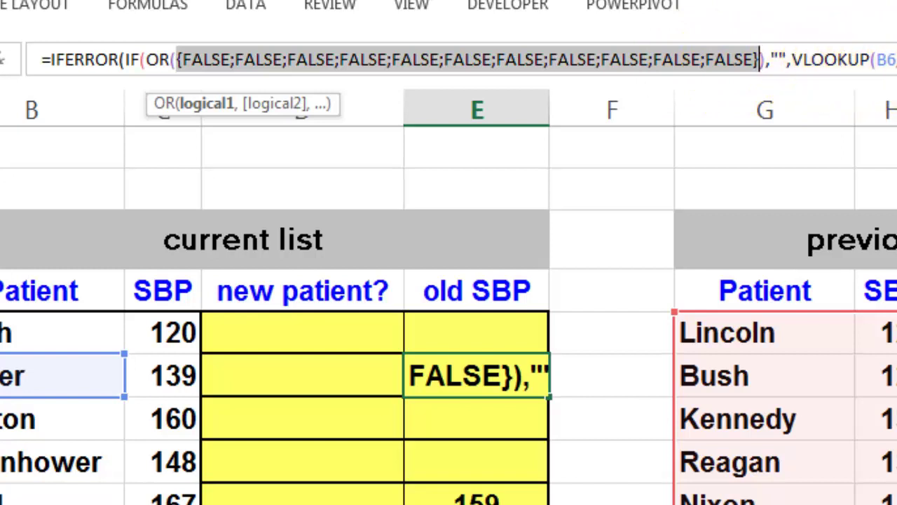
key("Escape")
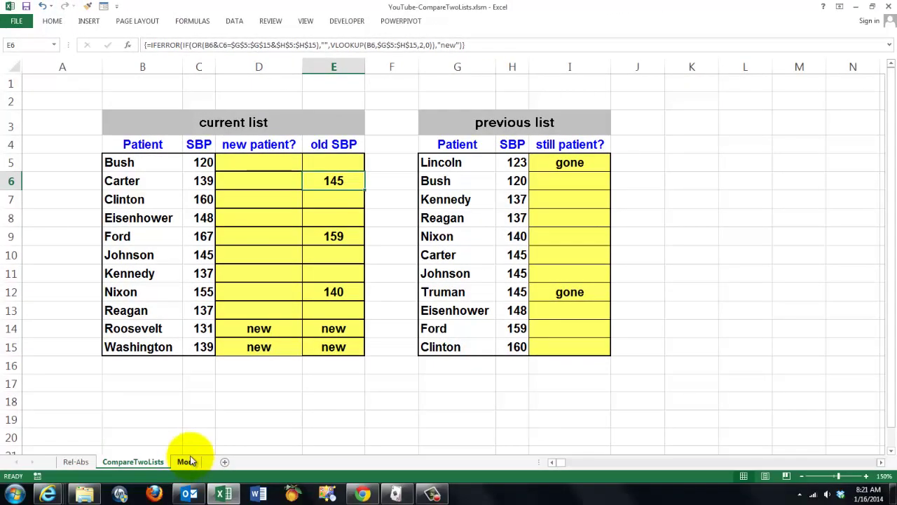
- Open the More worksheet
left_click(188, 461)
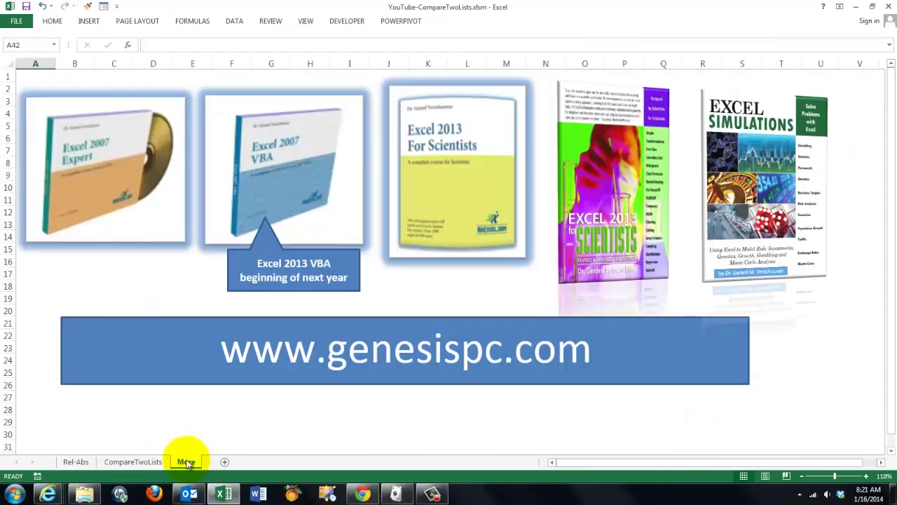